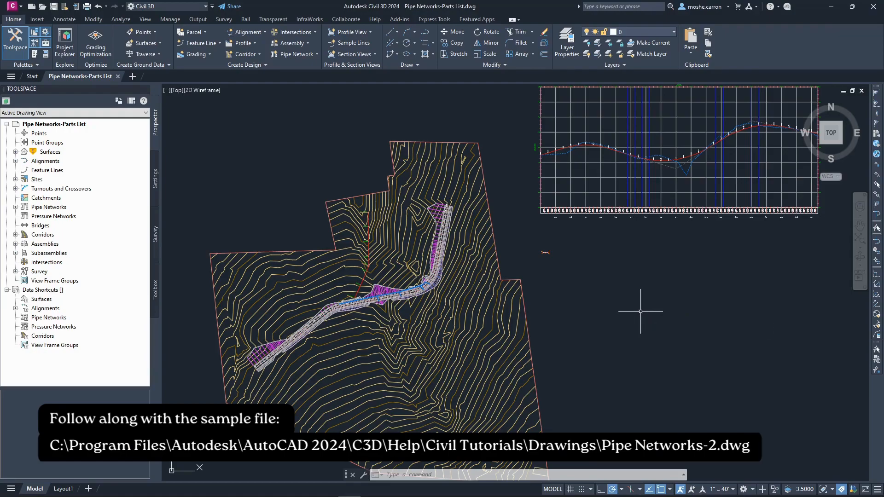
- Locate Network - (1) among the drawing's pipe networks, highlight its parts in the plan, and clear the selection
{"action": "mouse_move", "coordinate": [628, 307]}
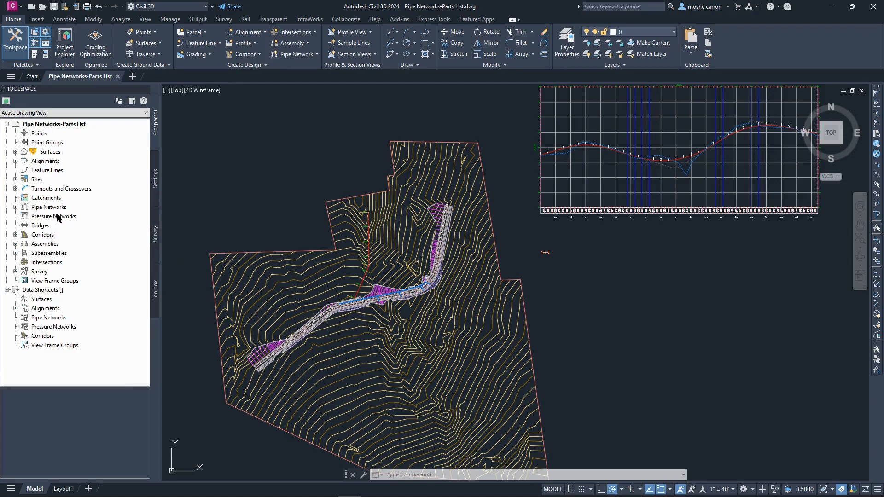
{"action": "left_click", "coordinate": [15, 207]}
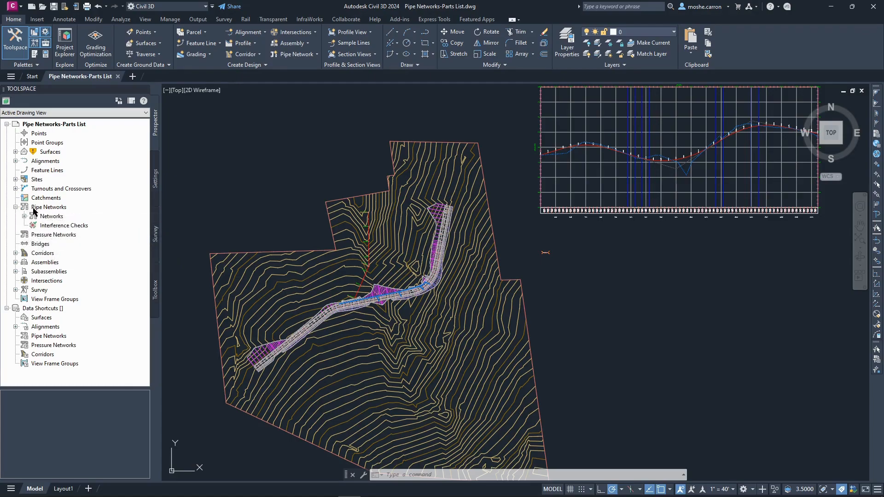
{"action": "left_click", "coordinate": [24, 216]}
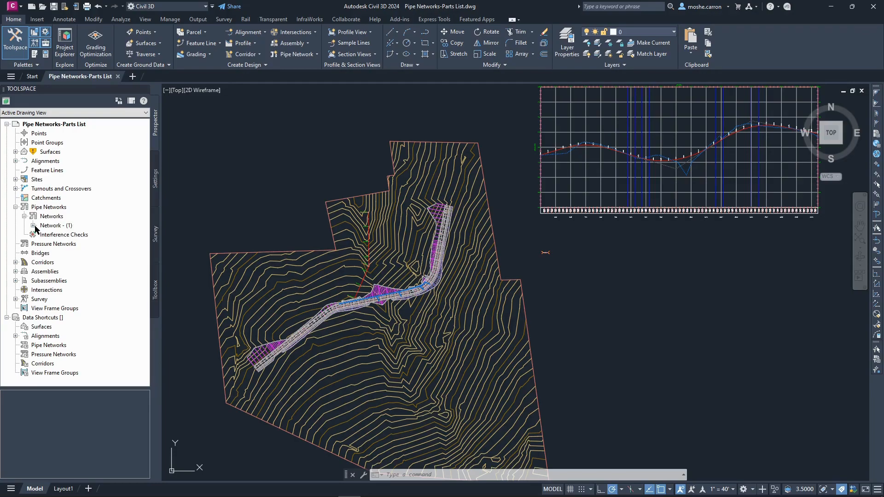
{"action": "double_click", "coordinate": [39, 226]}
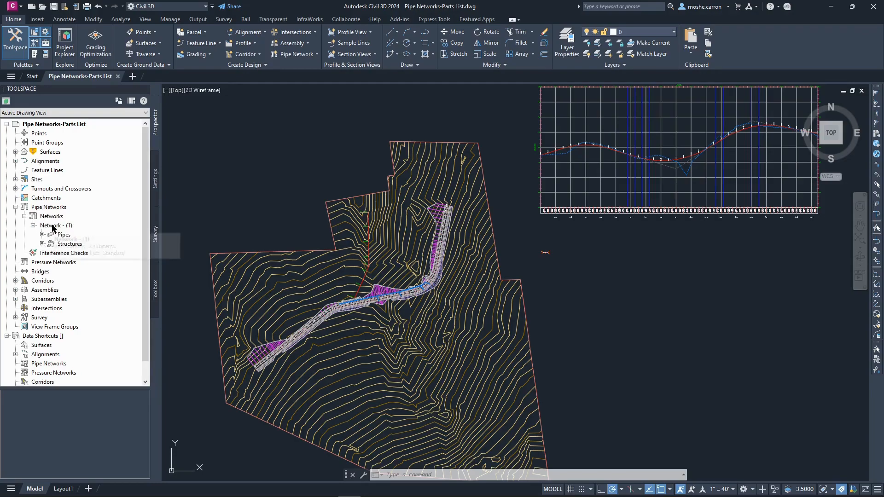
{"action": "left_click", "coordinate": [50, 226]}
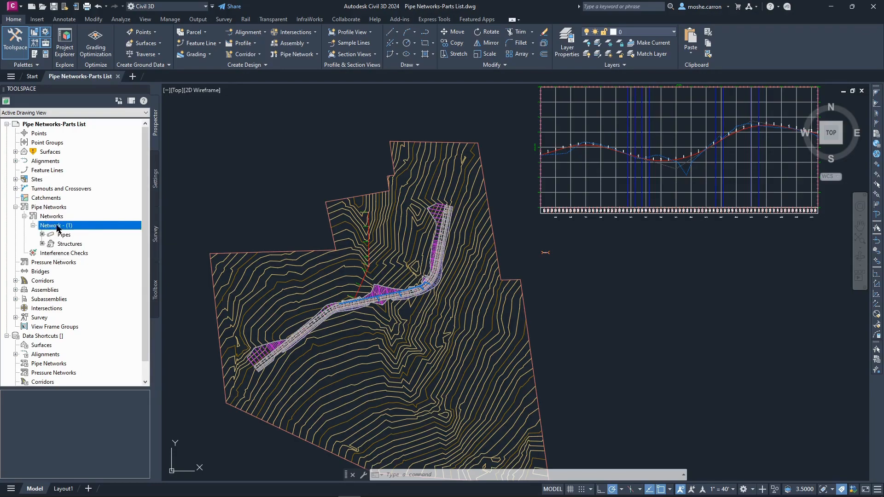
{"action": "right_click", "coordinate": [58, 227]}
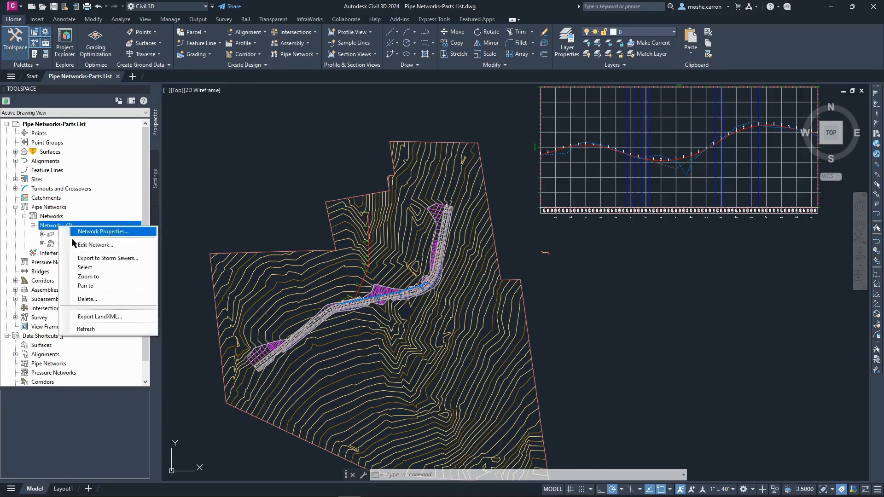
{"action": "left_click", "coordinate": [85, 268]}
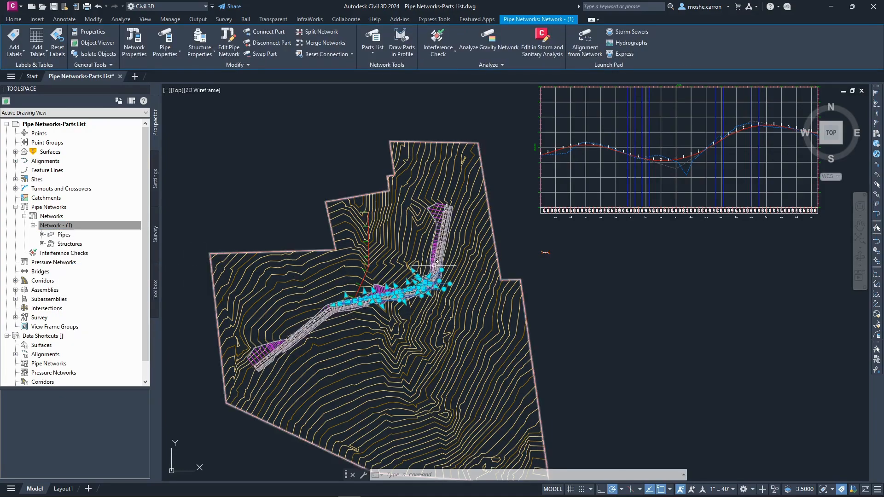
{"action": "key", "text": "Escape"}
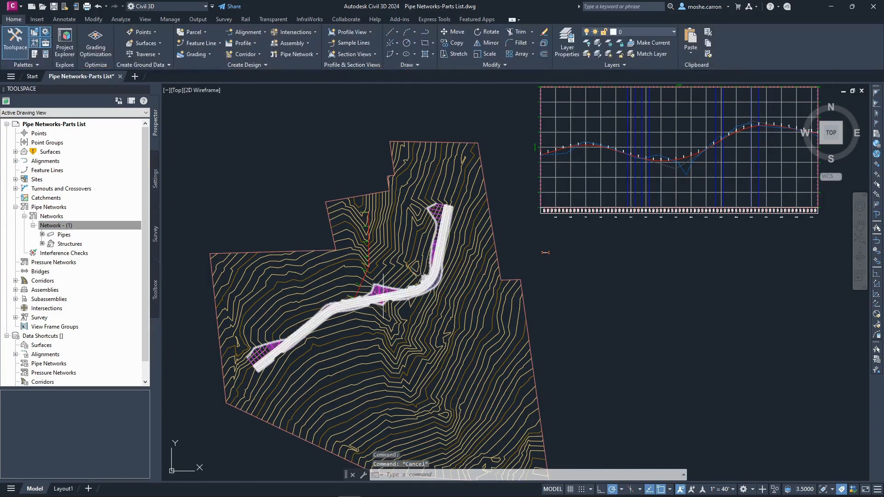
{"action": "scroll", "coordinate": [383, 282], "scroll_direction": "up", "scroll_amount": 5}
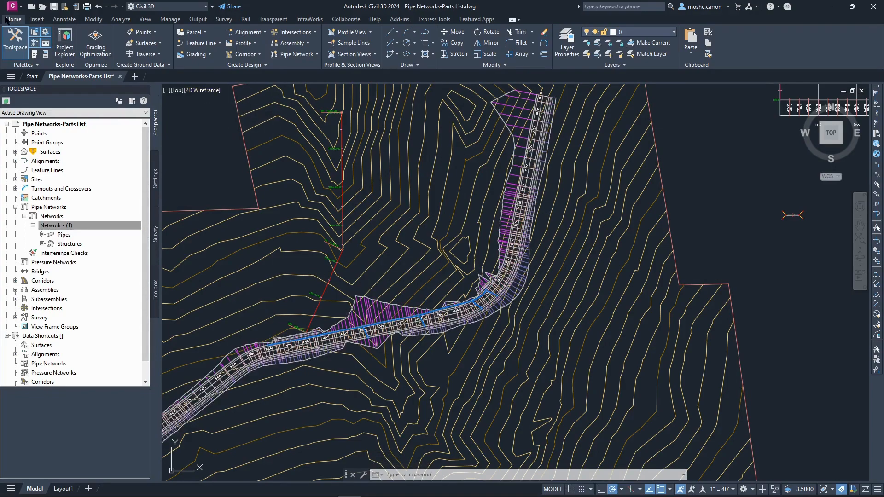
- Inspect the pipe network catalog folder, including the US Imperial Structures and Inlet-Outlets subfolders, without choosing a new folder
{"action": "left_click", "coordinate": [249, 66]}
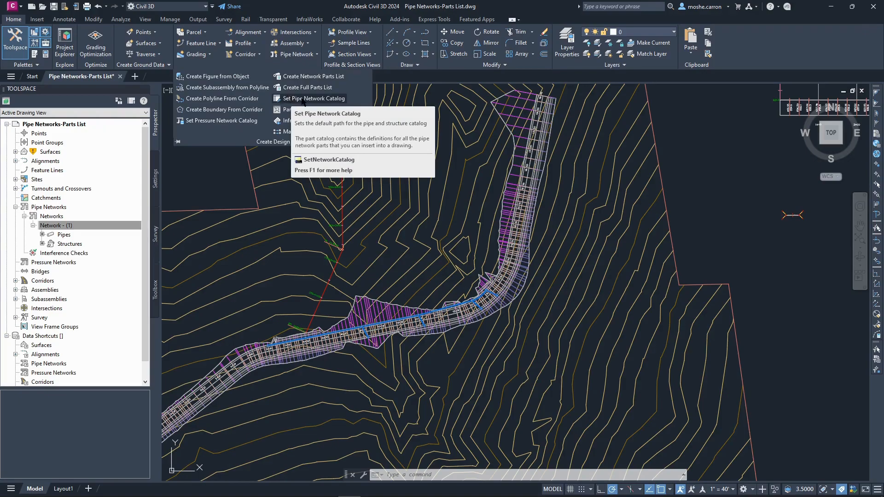
{"action": "left_click", "coordinate": [177, 141]}
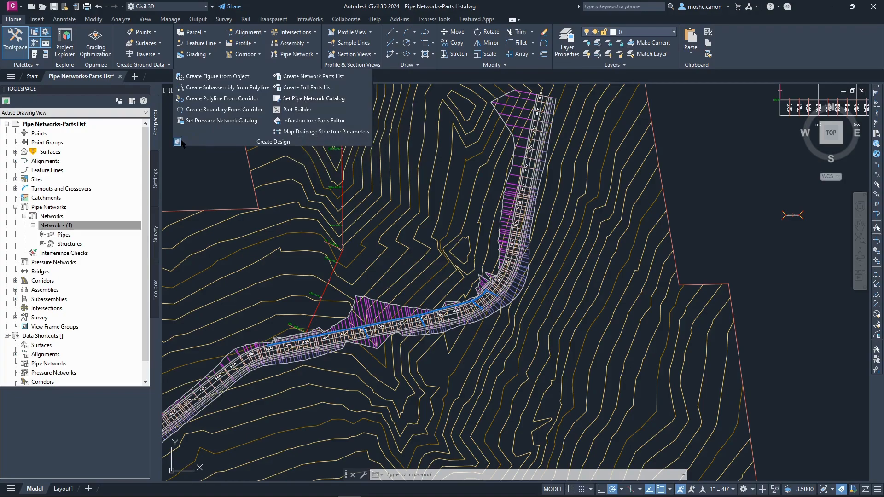
{"action": "left_click", "coordinate": [294, 98]}
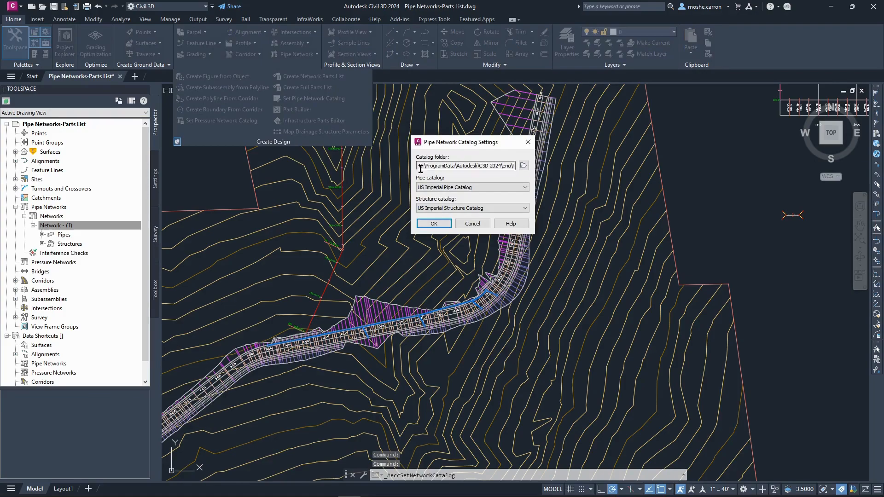
{"action": "left_click", "coordinate": [524, 167]}
{"action": "left_click_drag", "start_coordinate": [453, 78], "coordinate": [673, 205]}
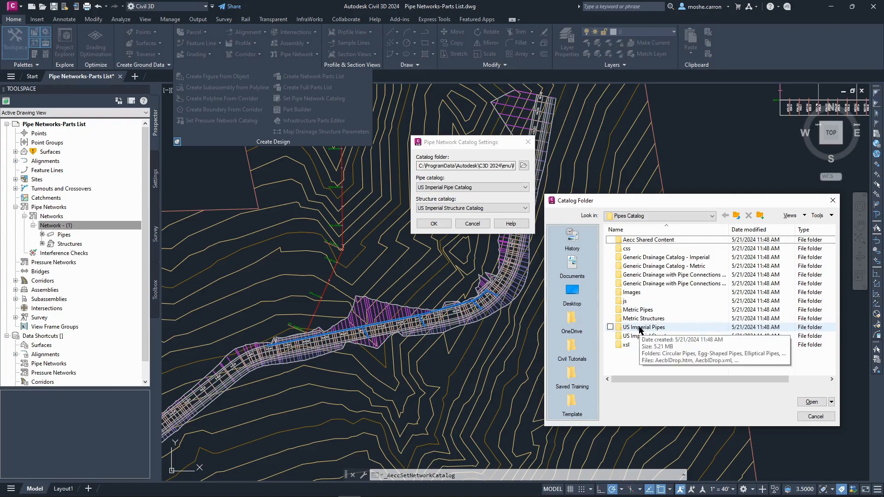
{"action": "left_click_drag", "start_coordinate": [643, 205], "coordinate": [638, 196]}
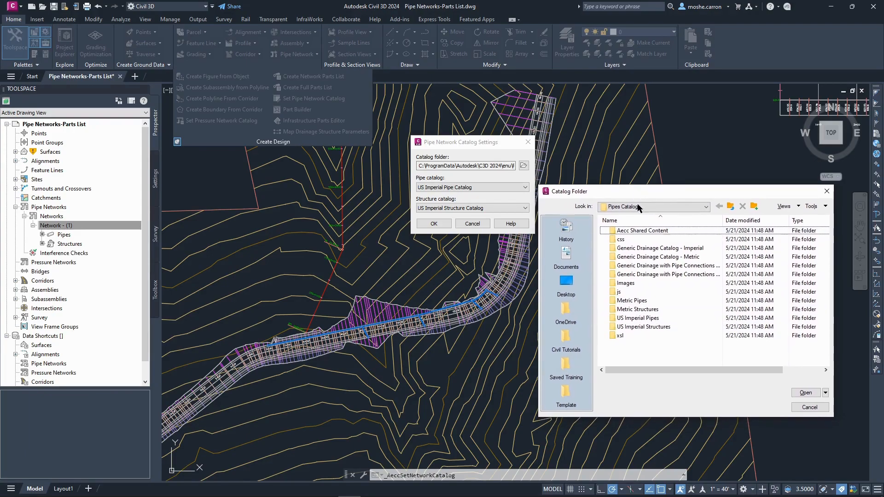
{"action": "double_click", "coordinate": [647, 327]}
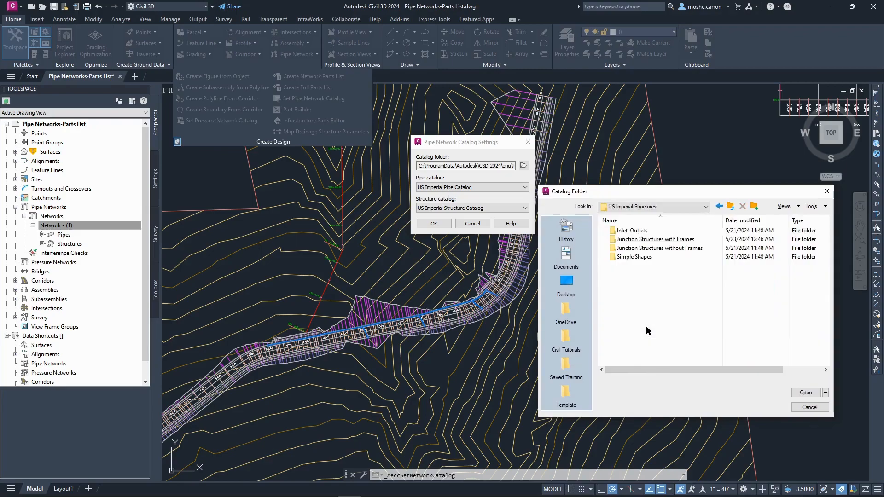
{"action": "double_click", "coordinate": [640, 230]}
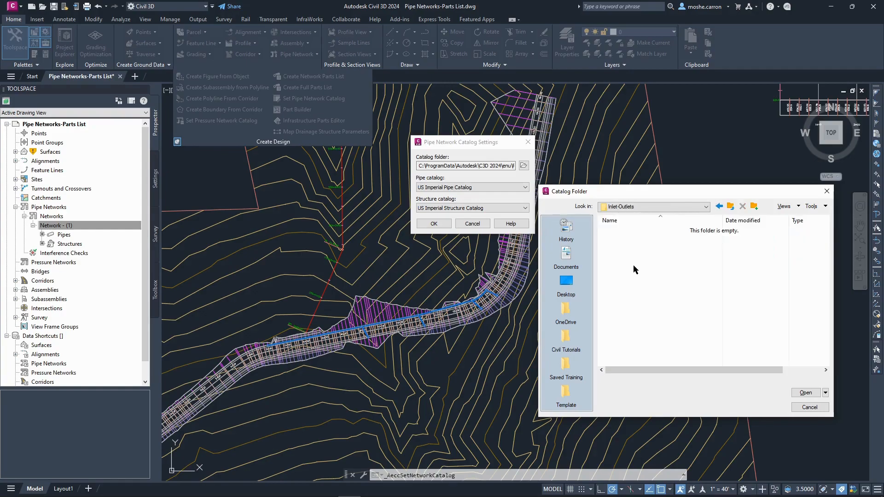
{"action": "left_click", "coordinate": [729, 207]}
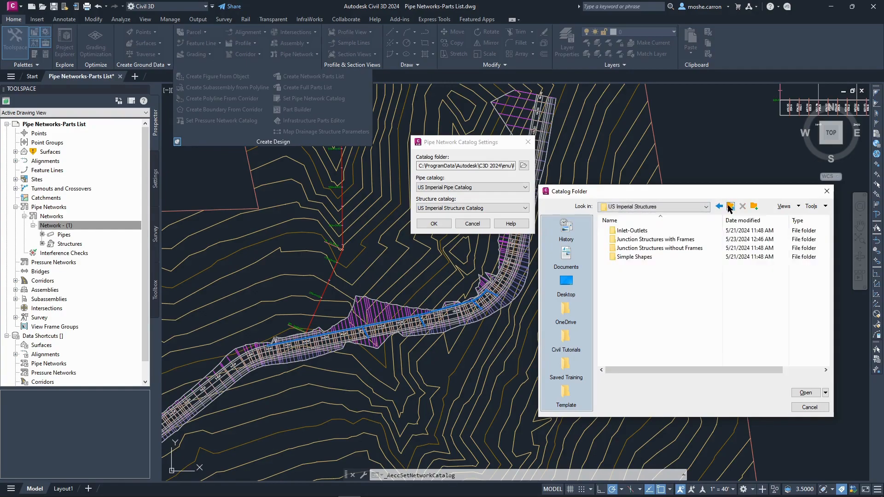
{"action": "left_click", "coordinate": [809, 407]}
- Review the available structure catalogs and dismiss the pipe network catalog settings without changes
{"action": "left_click", "coordinate": [525, 208]}
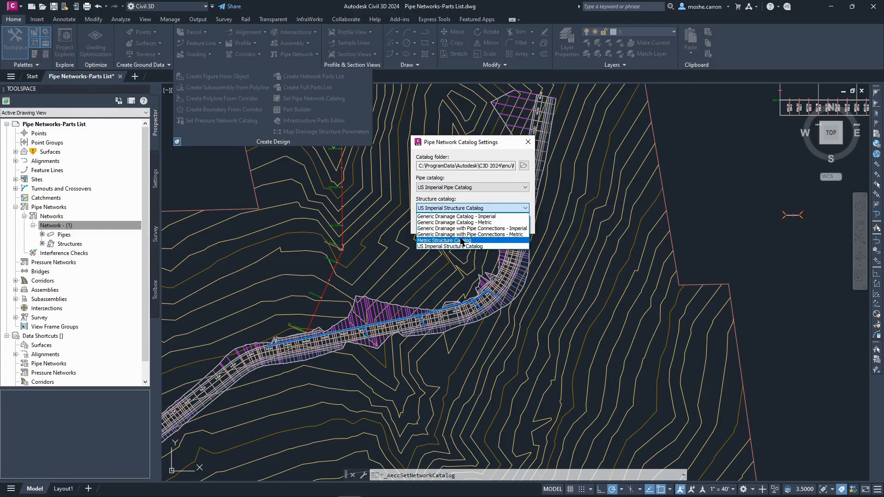
{"action": "left_click", "coordinate": [473, 194]}
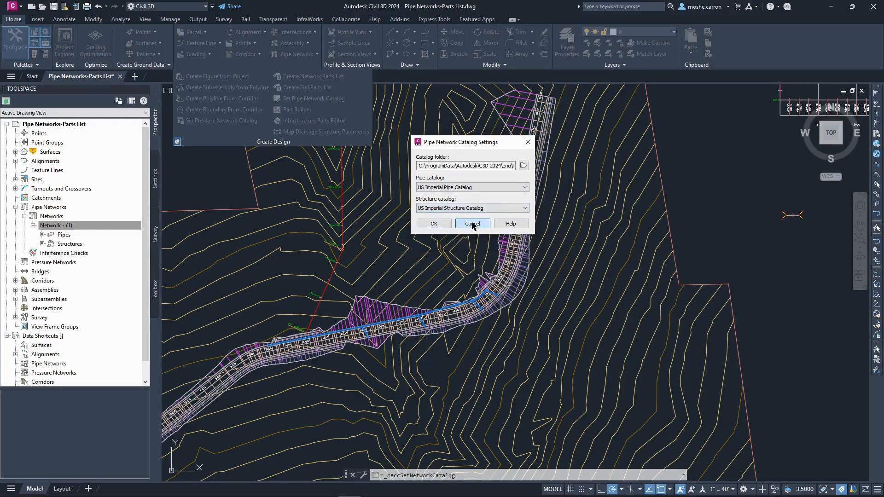
{"action": "left_click", "coordinate": [471, 224]}
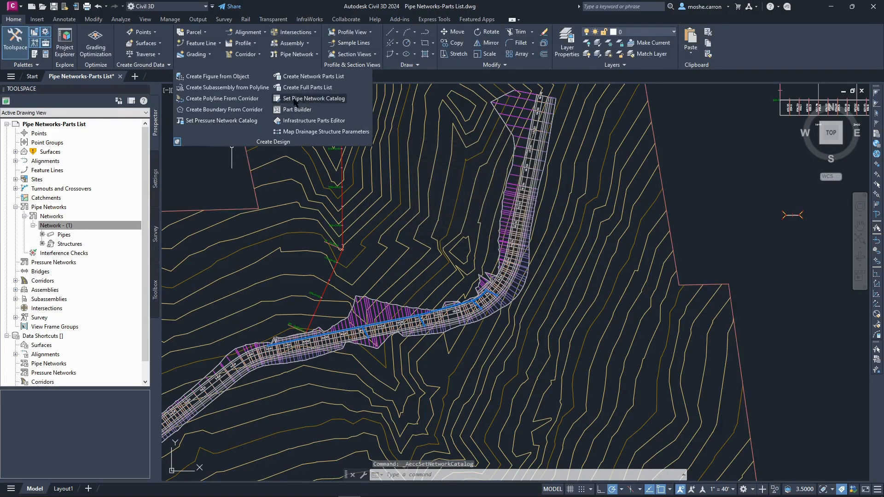
- Reopen the pipe network catalog settings, examine the Pipes Catalog folder contents, and cancel without changes
{"action": "left_click", "coordinate": [317, 100]}
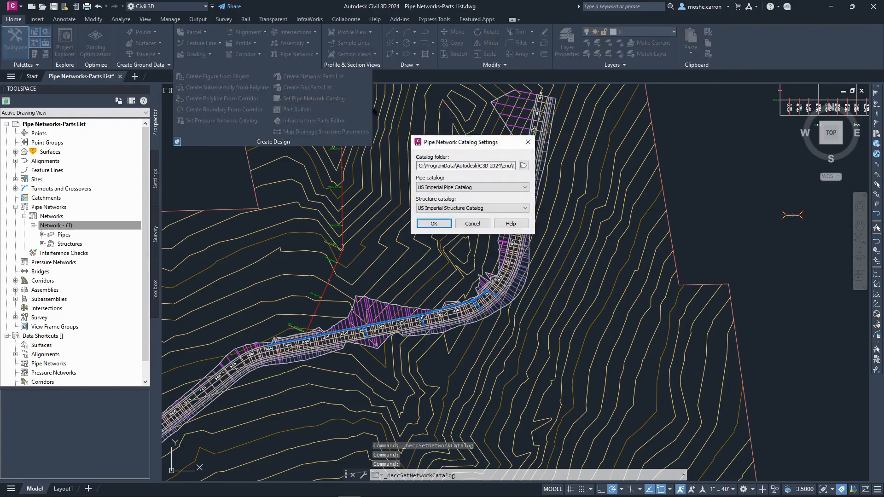
{"action": "left_click", "coordinate": [523, 166]}
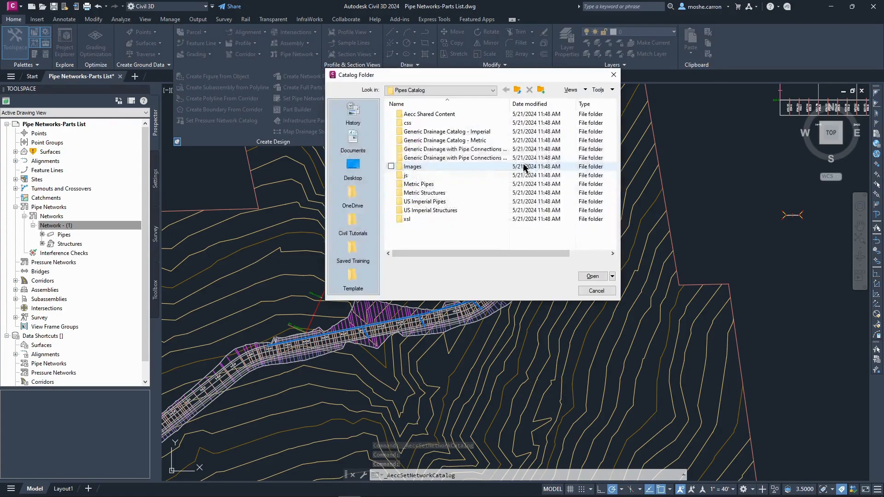
{"action": "left_click_drag", "start_coordinate": [483, 71], "coordinate": [644, 190]}
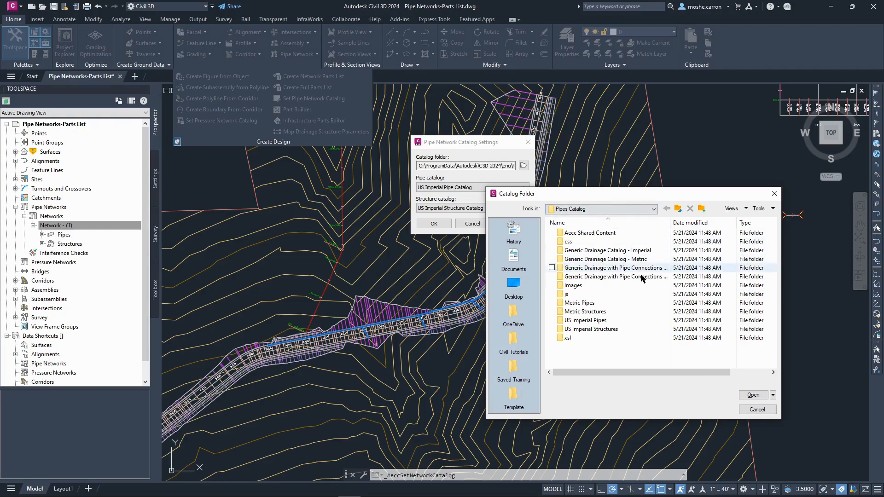
{"action": "left_click", "coordinate": [757, 409]}
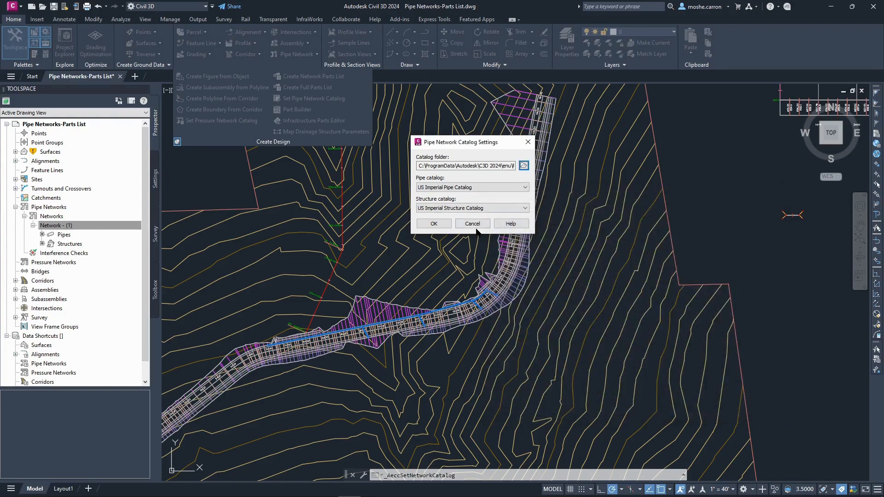
{"action": "left_click", "coordinate": [474, 224]}
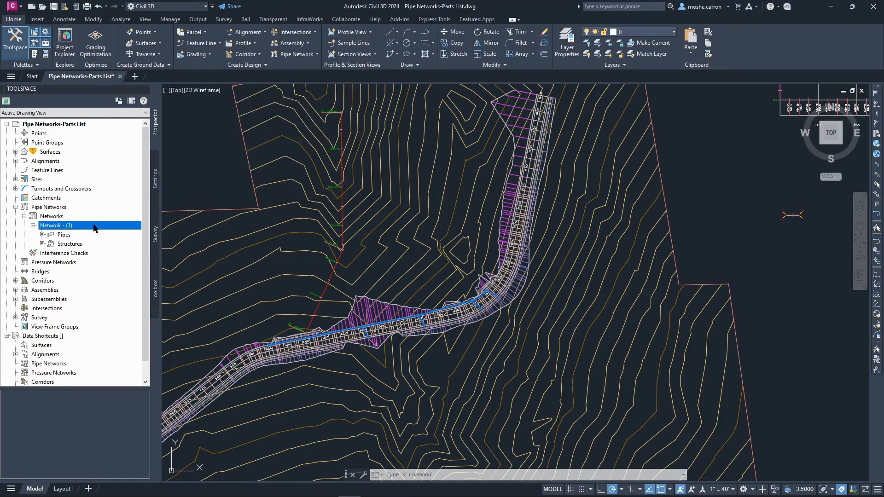
- Open Network - (1) for editing and display its structure and pipe tables below the layout tools
{"action": "right_click", "coordinate": [55, 226]}
{"action": "left_click", "coordinate": [77, 246]}
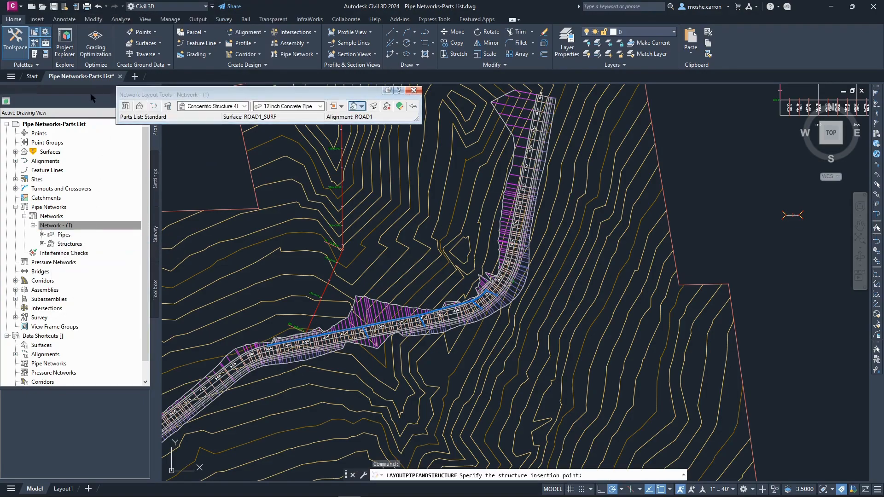
{"action": "left_click", "coordinate": [399, 107]}
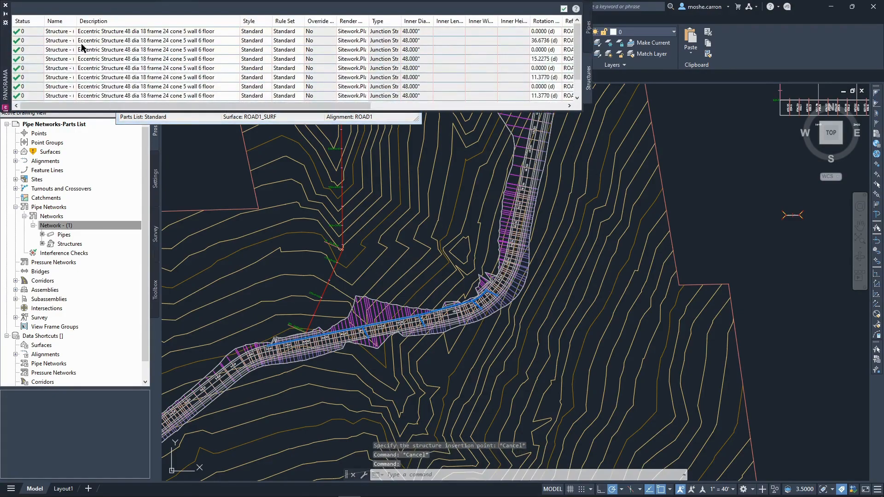
{"action": "left_click_drag", "start_coordinate": [9, 56], "coordinate": [216, 399]}
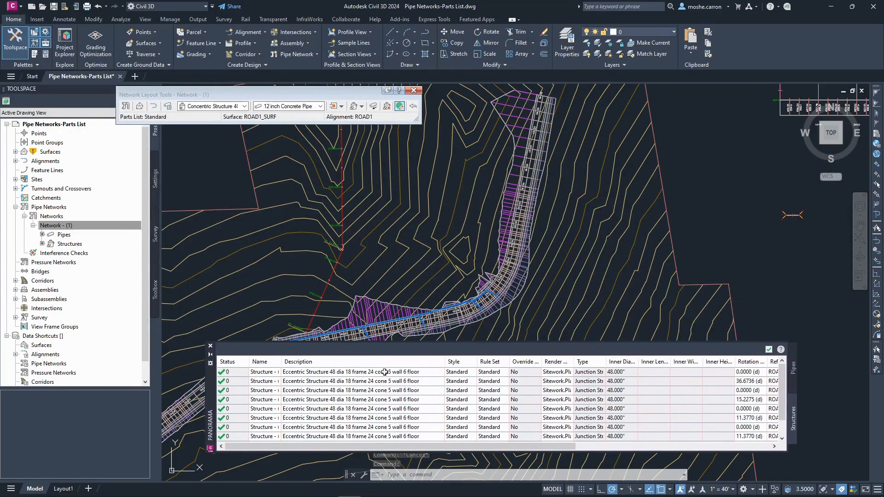
{"action": "left_click", "coordinate": [794, 369]}
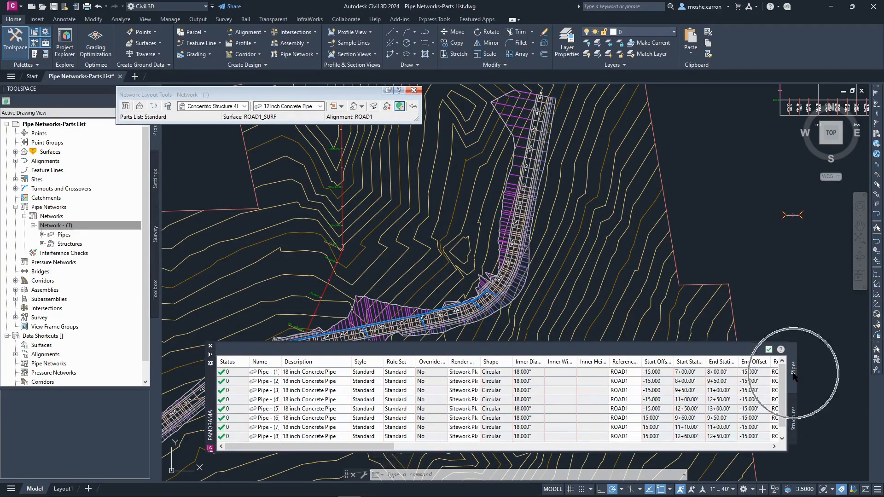
{"action": "scroll", "coordinate": [297, 383], "scroll_direction": "down", "scroll_amount": 1}
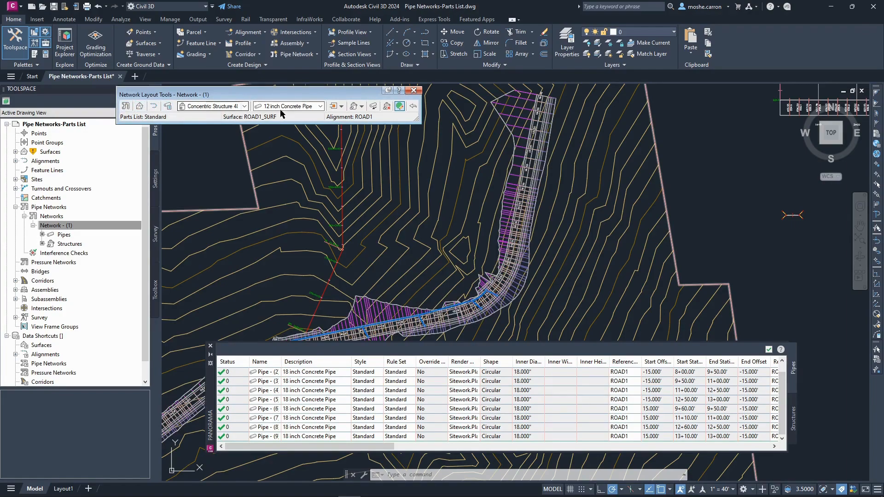
- Examine the concrete pipe sizes offered by the network's Standard parts list, keeping the 12 inch Concrete Pipe selected
{"action": "left_click", "coordinate": [319, 108]}
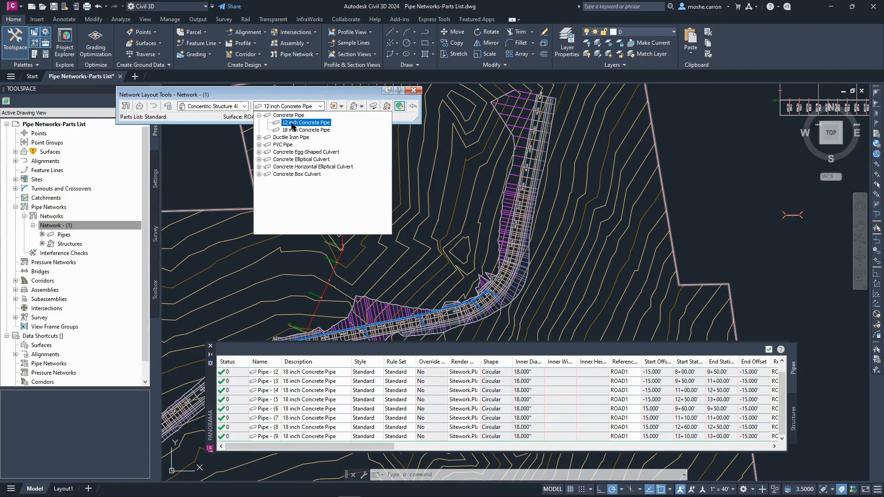
{"action": "left_click", "coordinate": [283, 99]}
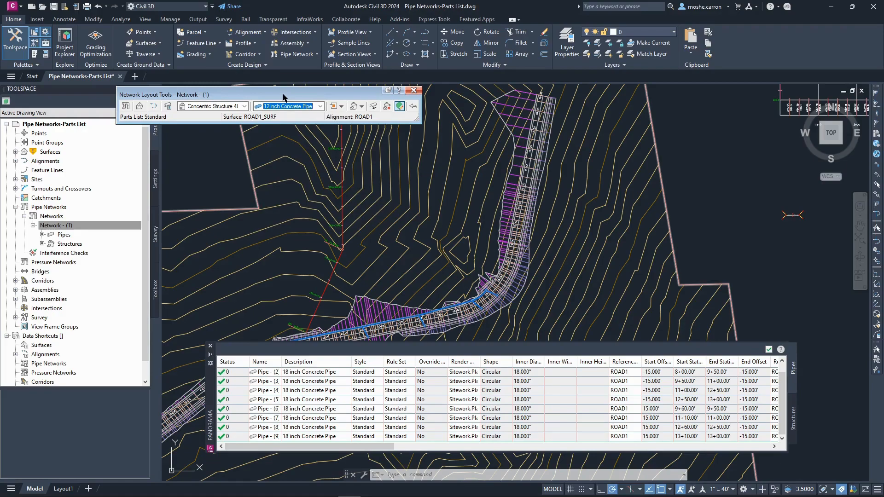
{"action": "left_click", "coordinate": [320, 107]}
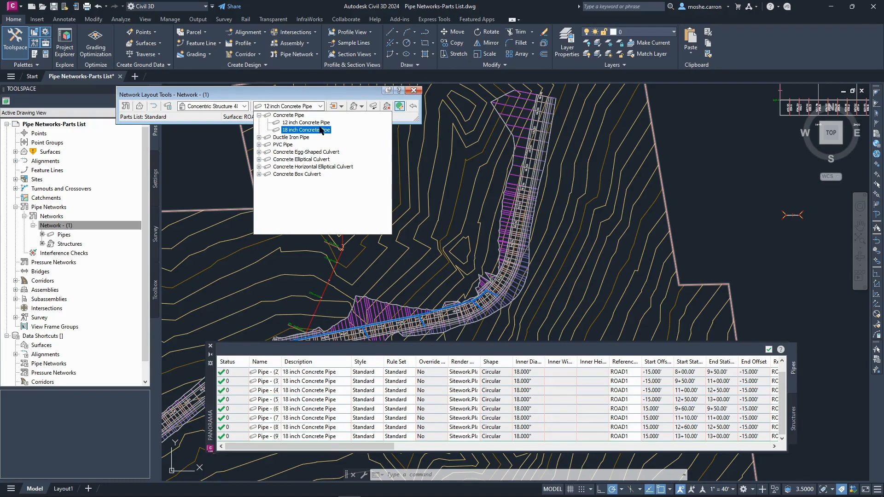
{"action": "left_click", "coordinate": [311, 95]}
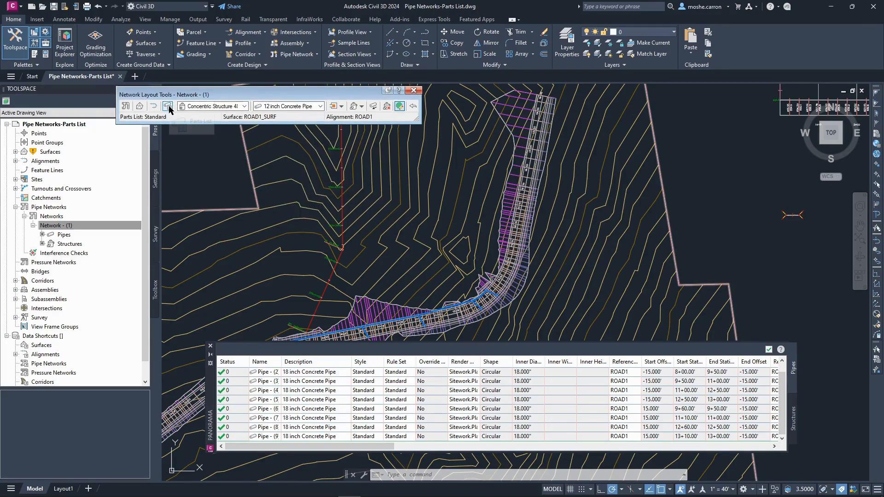
{"action": "key", "text": "ctrl"}
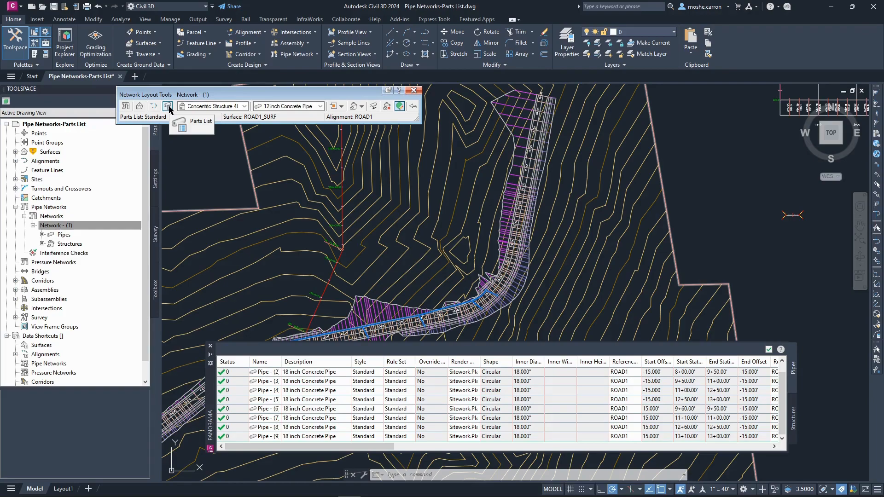
- Check which parts lists can be assigned to the network and close the selection without changes
{"action": "left_click", "coordinate": [168, 107]}
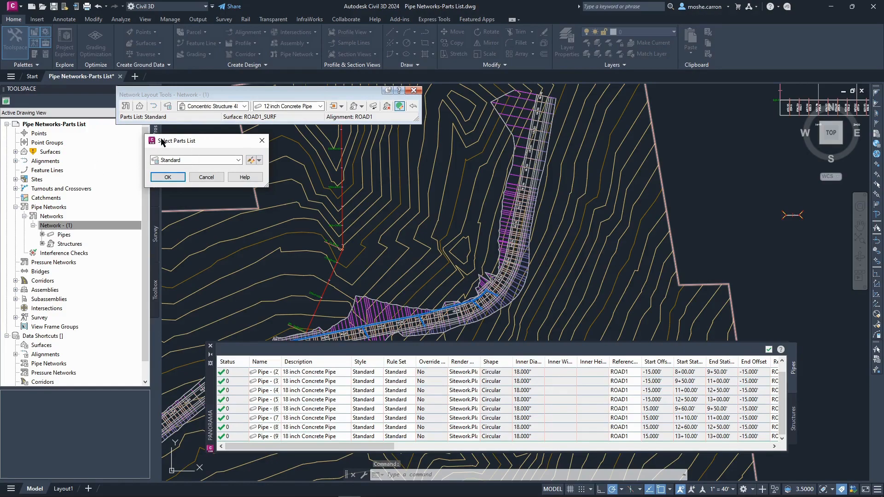
{"action": "left_click", "coordinate": [208, 160]}
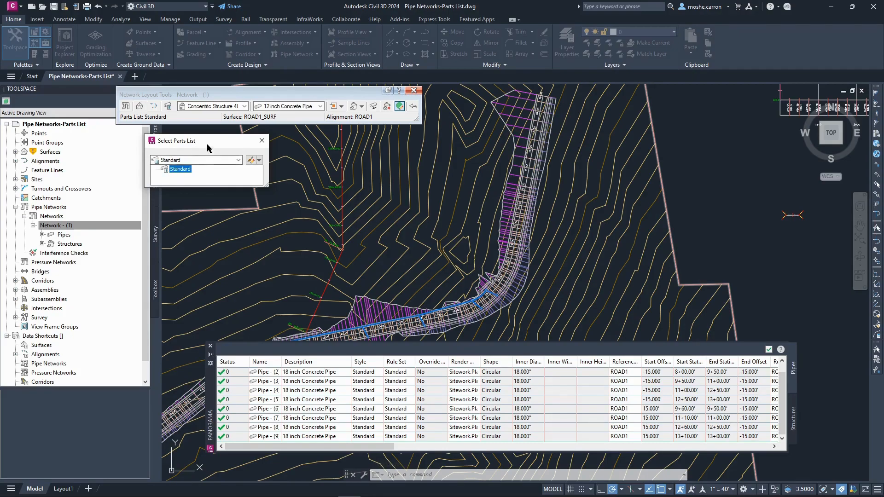
{"action": "left_click", "coordinate": [207, 145]}
{"action": "left_click", "coordinate": [261, 141]}
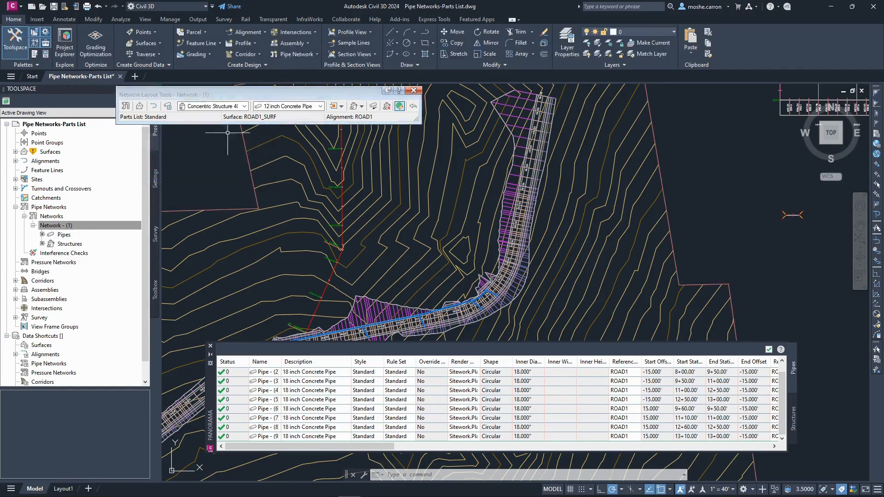
- Inspect the network parts list choices in the layout settings of Network - (1)'s properties, leaving them unchanged
{"action": "right_click", "coordinate": [55, 228]}
{"action": "left_click", "coordinate": [76, 231]}
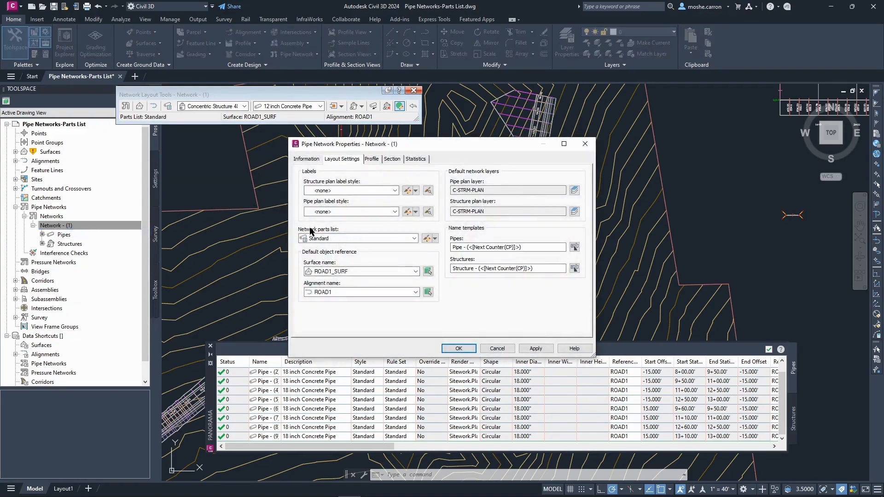
{"action": "left_click", "coordinate": [306, 240]}
{"action": "left_click", "coordinate": [413, 239]}
{"action": "left_click", "coordinate": [355, 228]}
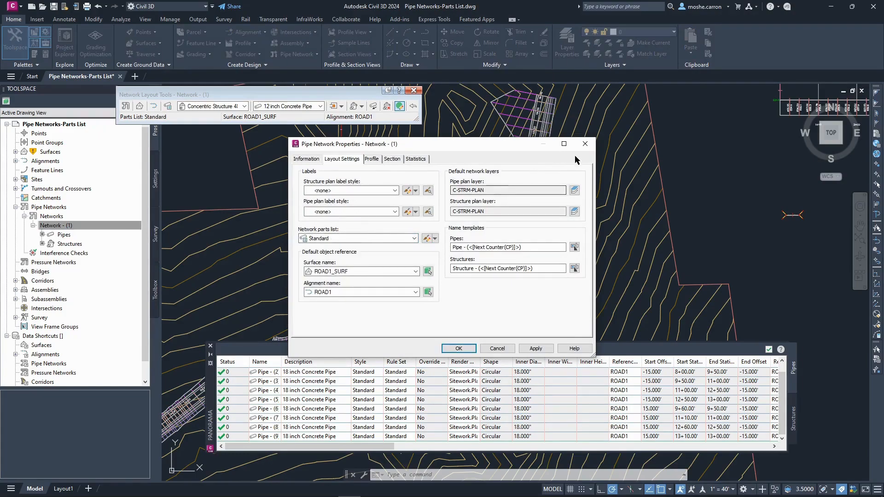
{"action": "left_click", "coordinate": [585, 143]}
- Create a new pipe network parts list in the drawing settings
{"action": "left_click", "coordinate": [155, 179]}
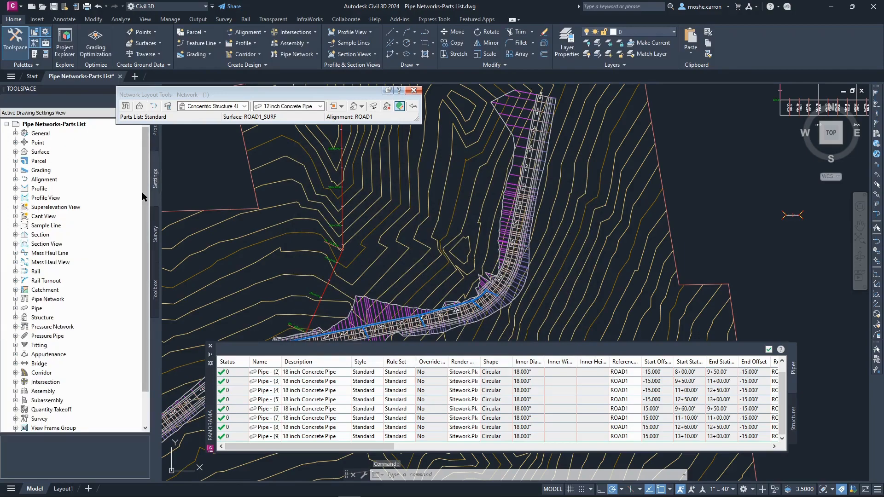
{"action": "left_click", "coordinate": [15, 299]}
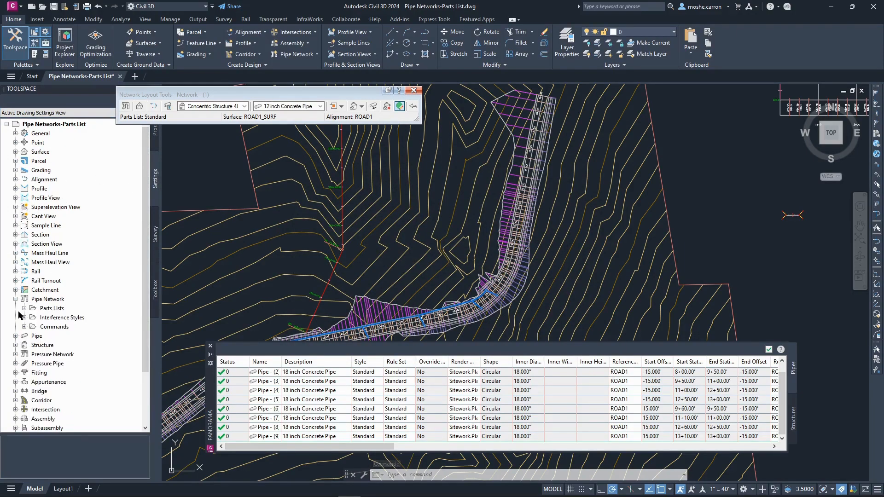
{"action": "left_click", "coordinate": [24, 308]}
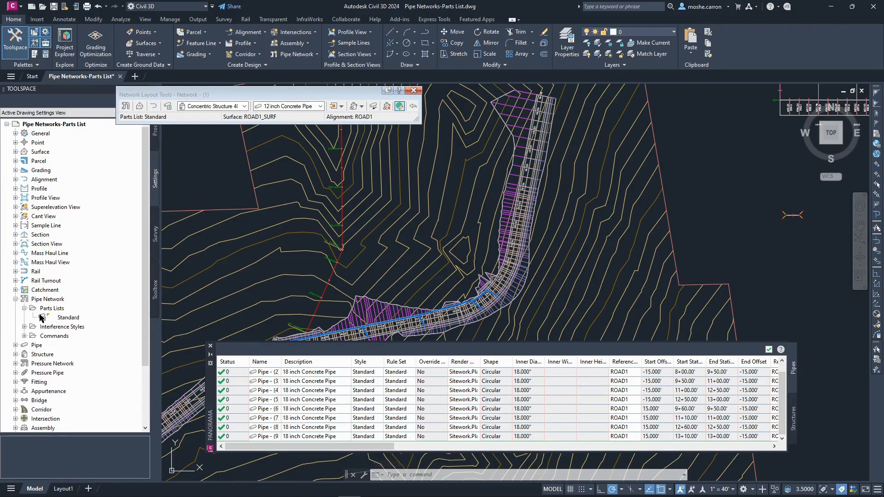
{"action": "left_click", "coordinate": [59, 311]}
{"action": "right_click", "coordinate": [58, 311]}
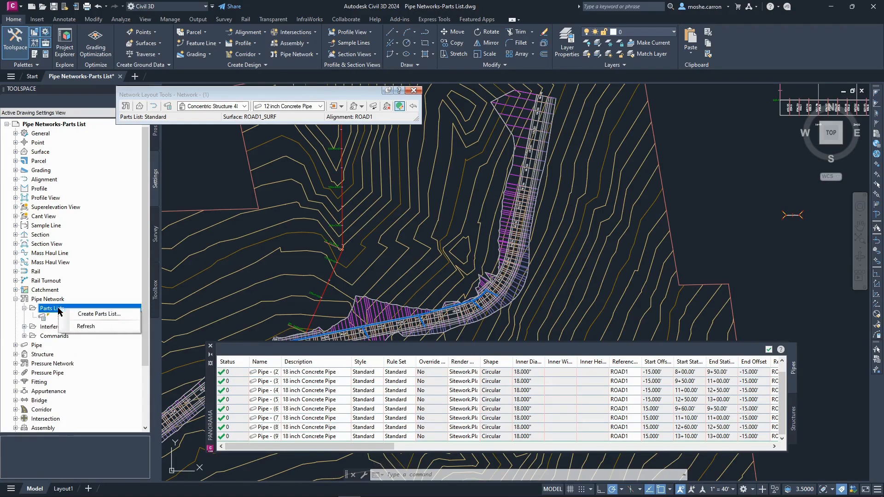
{"action": "left_click", "coordinate": [100, 315]}
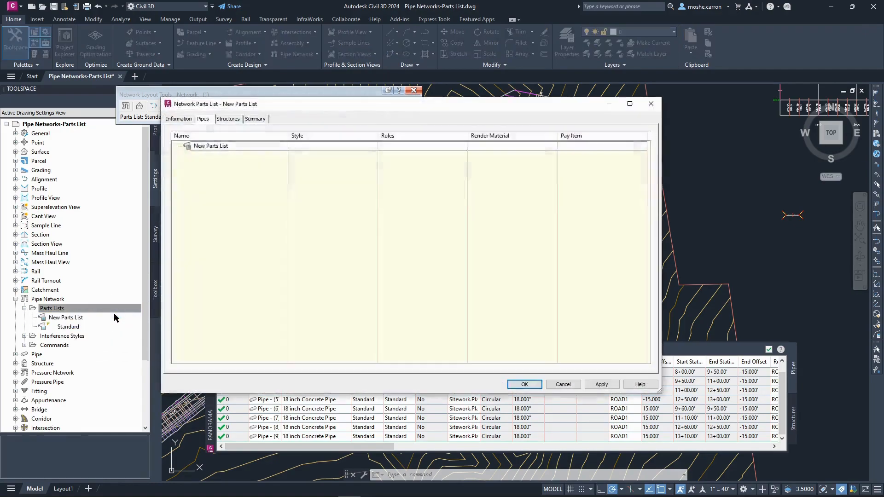
- Name the new parts list SEWER and accept it
{"action": "left_click_drag", "start_coordinate": [259, 105], "coordinate": [323, 150]}
{"action": "left_click", "coordinate": [249, 164]}
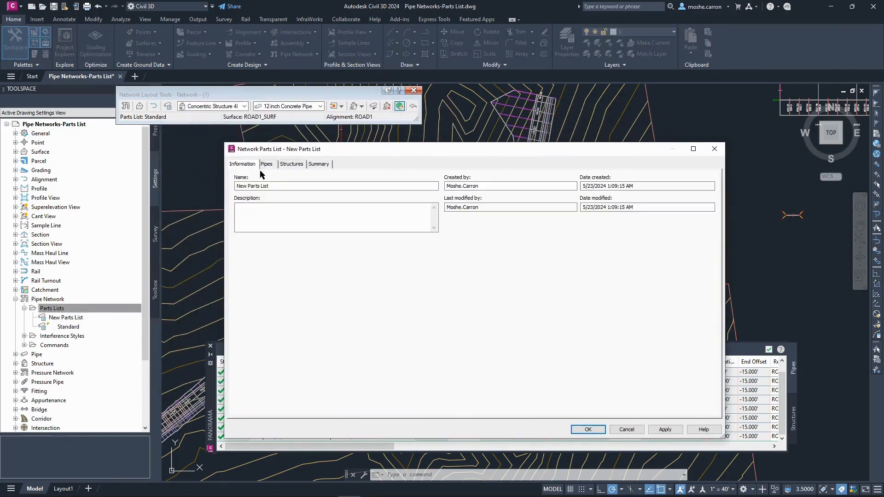
{"action": "left_click_drag", "start_coordinate": [280, 184], "coordinate": [184, 176]}
{"action": "type", "text": "SEW"}
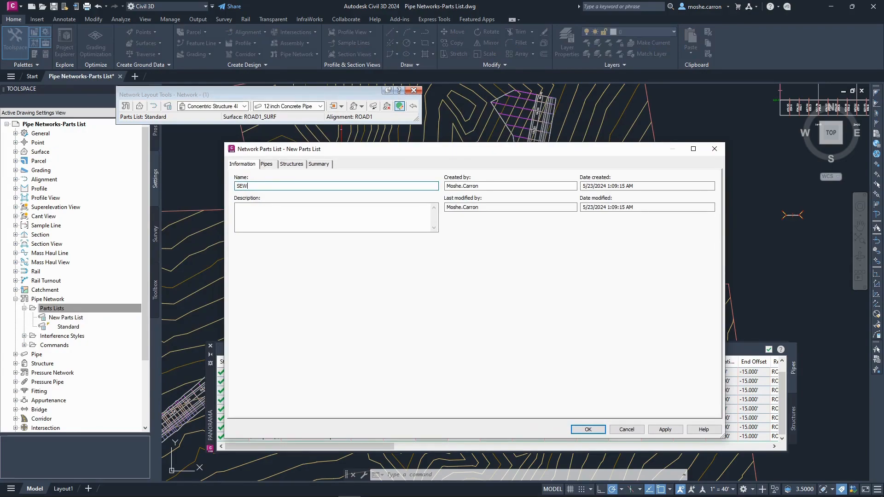
{"action": "type", "text": "ER"}
{"action": "key", "text": "Return"}
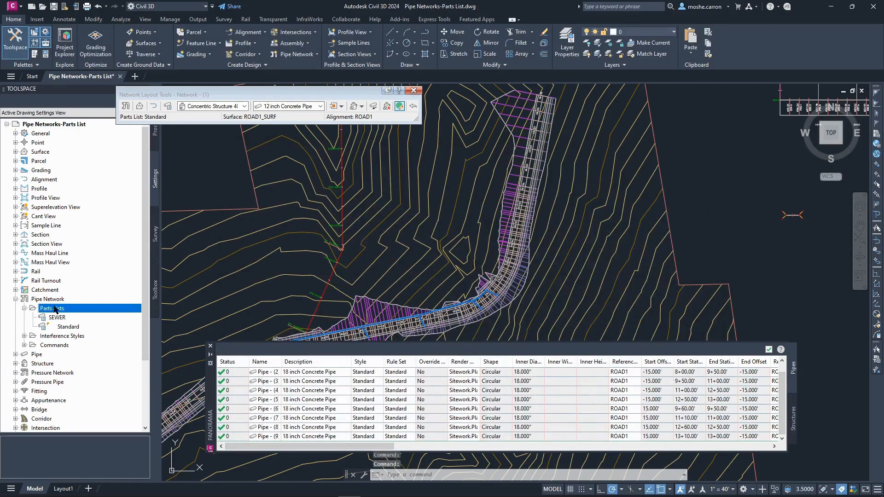
- Keep Standard as the network's parts list and open that list for editing
{"action": "left_click", "coordinate": [168, 106]}
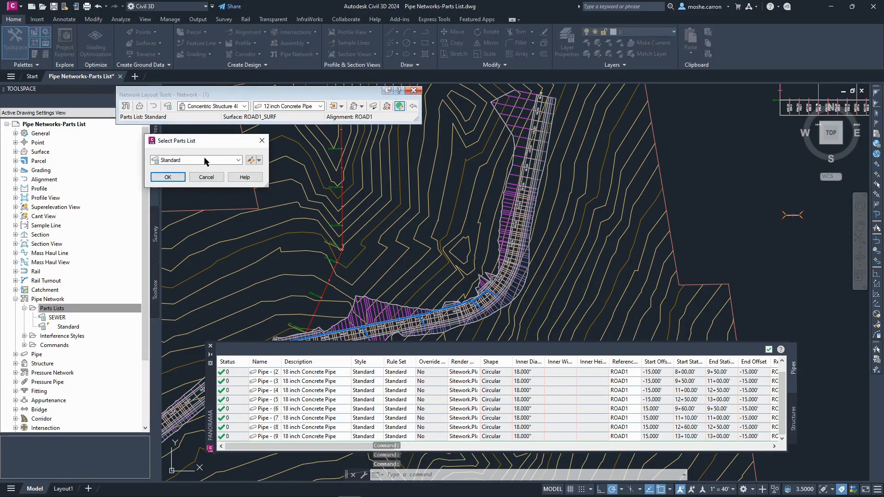
{"action": "left_click", "coordinate": [203, 160]}
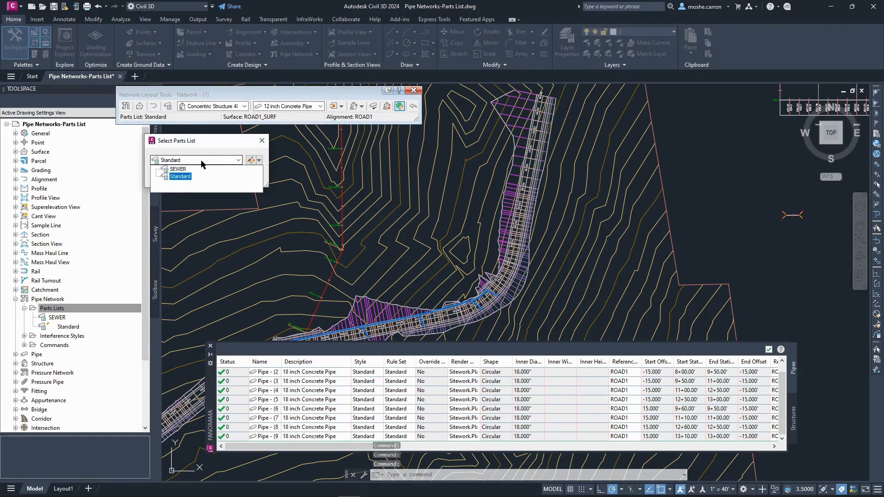
{"action": "left_click", "coordinate": [180, 177]}
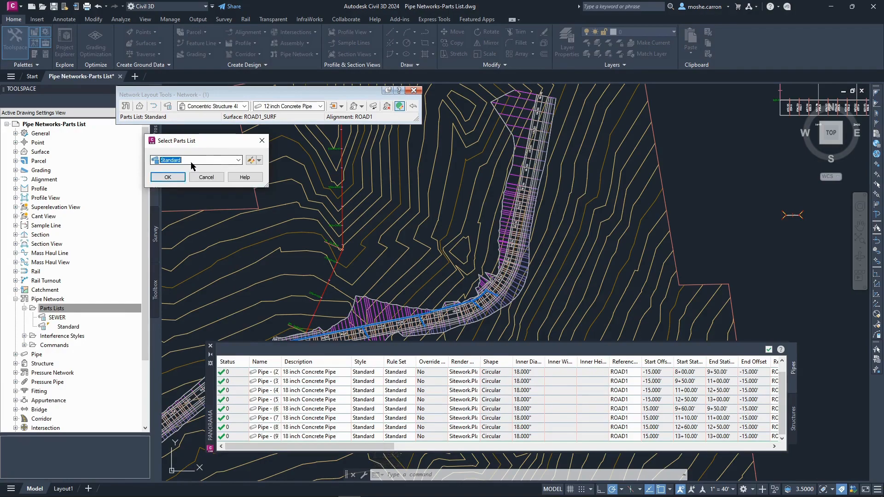
{"action": "left_click", "coordinate": [259, 161]}
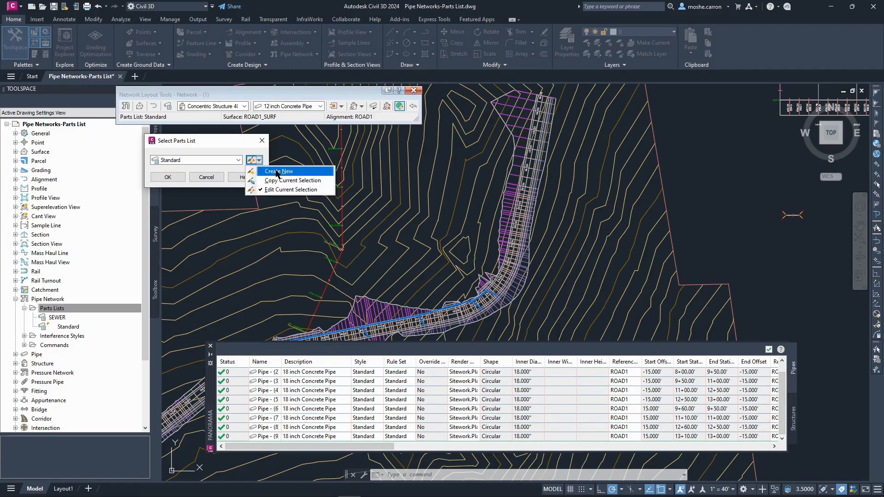
{"action": "left_click", "coordinate": [278, 190]}
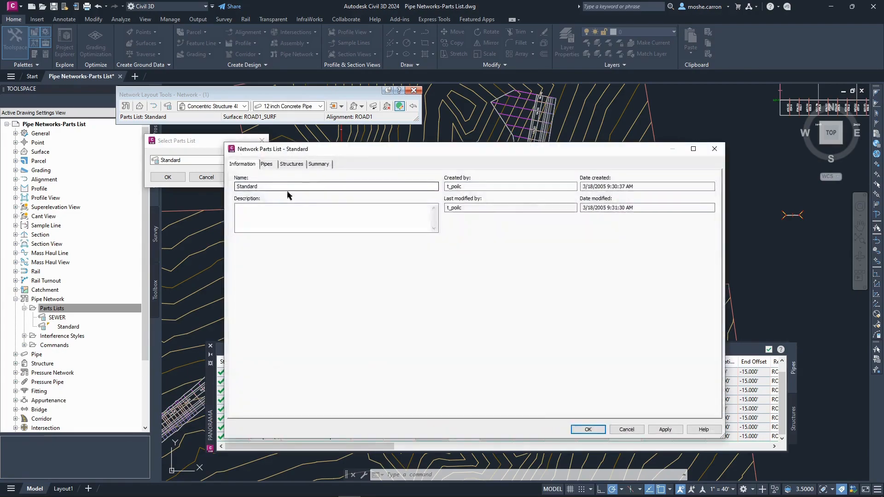
- Review the pipes, structures and summary information of the Standard parts list
{"action": "left_click_drag", "start_coordinate": [286, 151], "coordinate": [178, 95]}
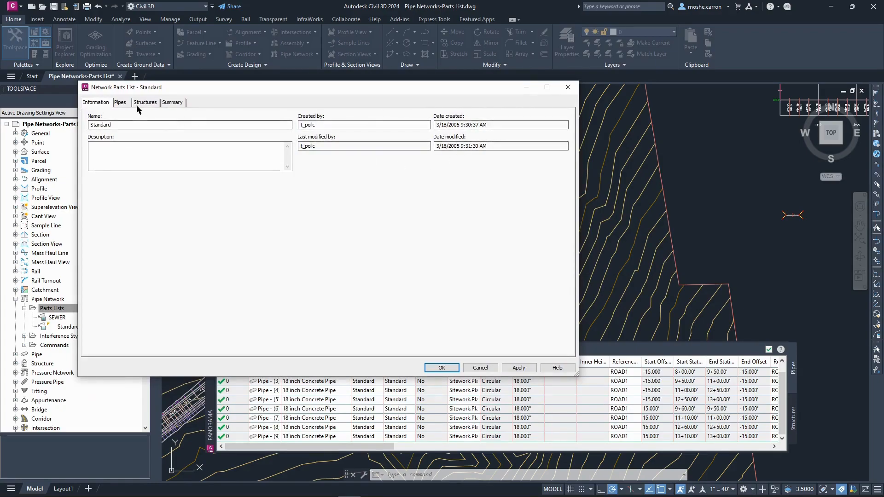
{"action": "left_click", "coordinate": [120, 102]}
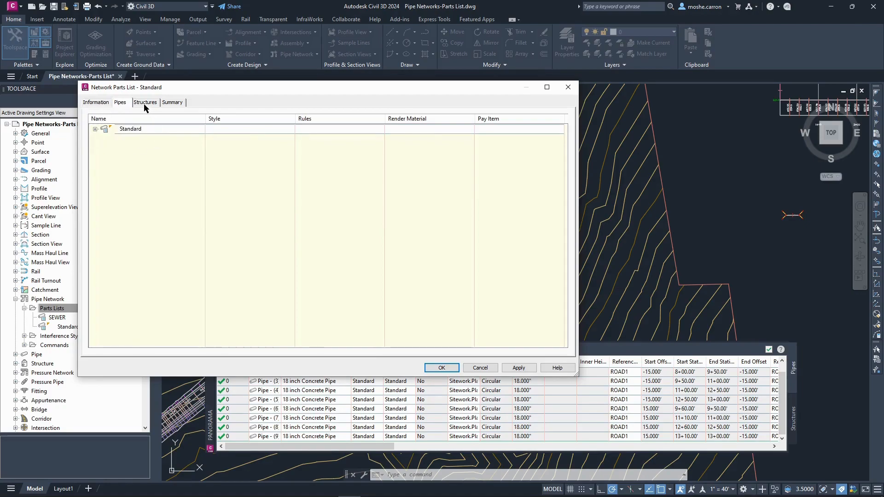
{"action": "left_click", "coordinate": [144, 105]}
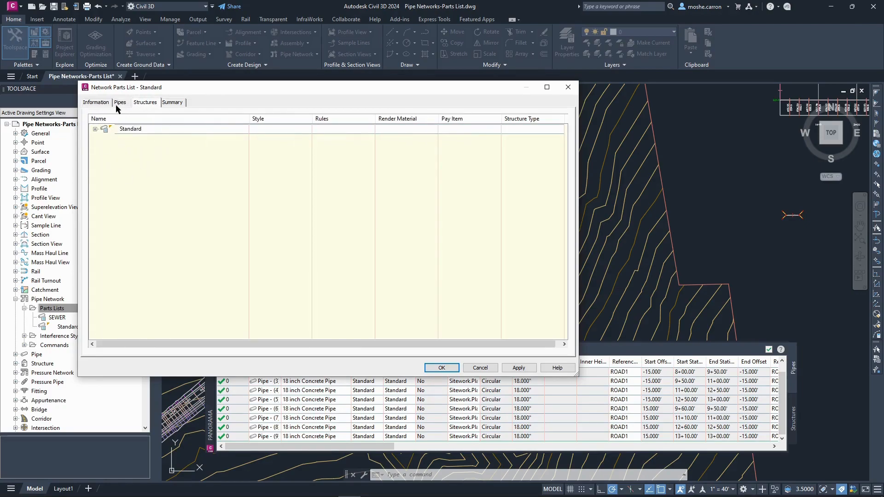
{"action": "left_click", "coordinate": [173, 103]}
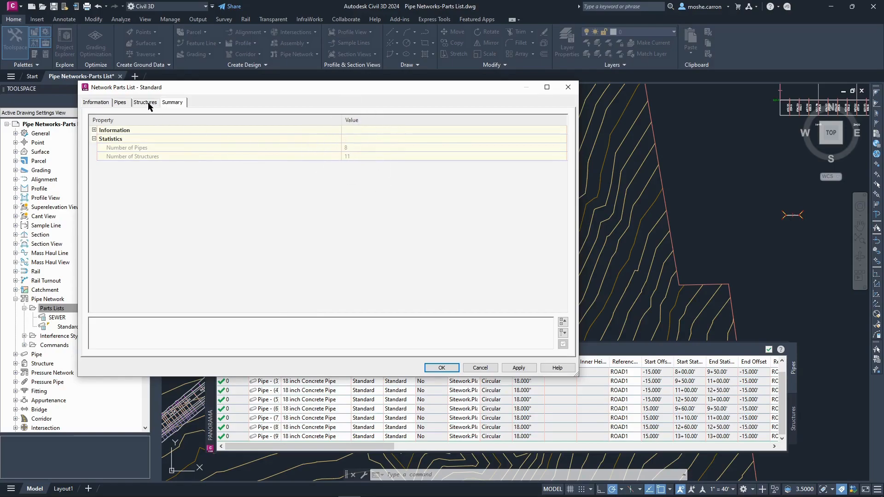
{"action": "left_click", "coordinate": [125, 104]}
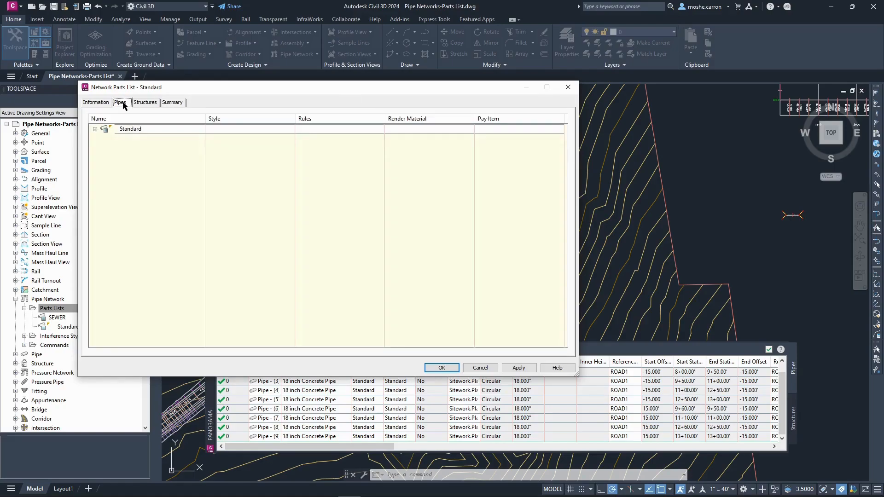
{"action": "left_click", "coordinate": [145, 103]}
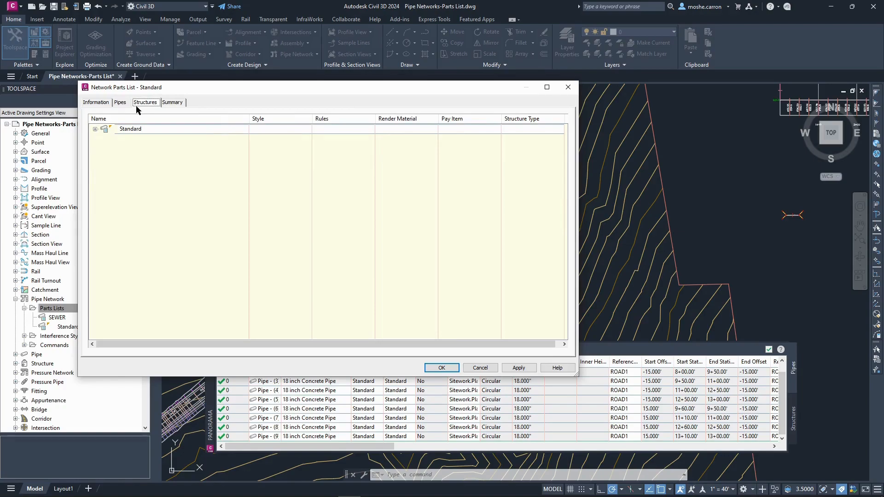
- Examine the structure families in the Standard list, including the sizes under Concentric Cylindrical Structure and Cylindrical Structure Slab Top Circular Frame
{"action": "left_click", "coordinate": [96, 129]}
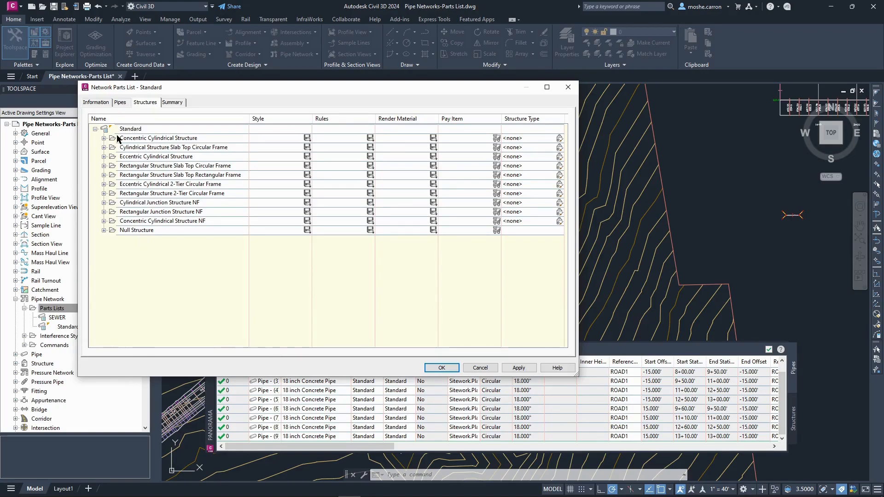
{"action": "left_click", "coordinate": [104, 138]}
{"action": "left_click", "coordinate": [103, 156]}
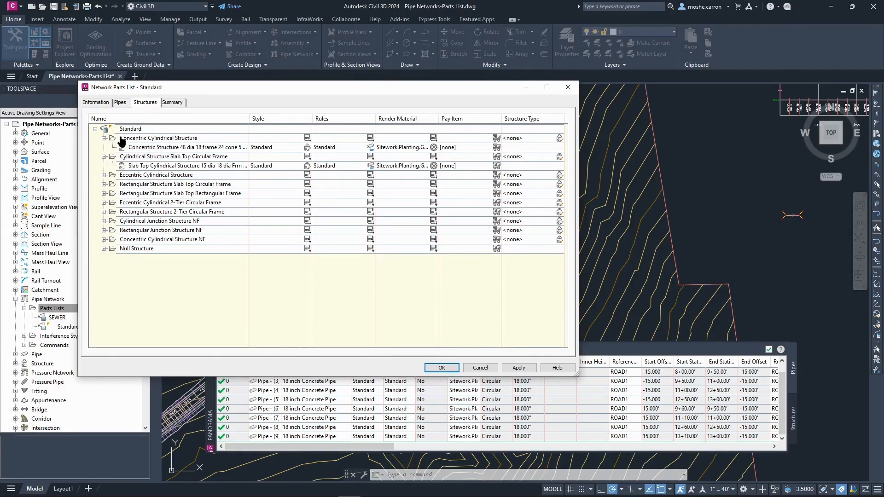
{"action": "left_click", "coordinate": [104, 138]}
{"action": "left_click", "coordinate": [104, 148]}
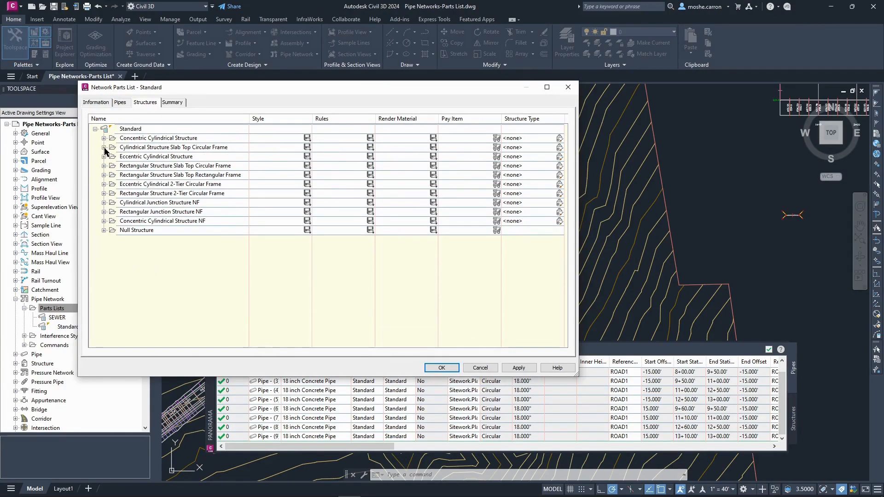
- Add the Concrete Rectangular Headwall part family from the part catalog to the Standard list's structures
{"action": "right_click", "coordinate": [131, 130]}
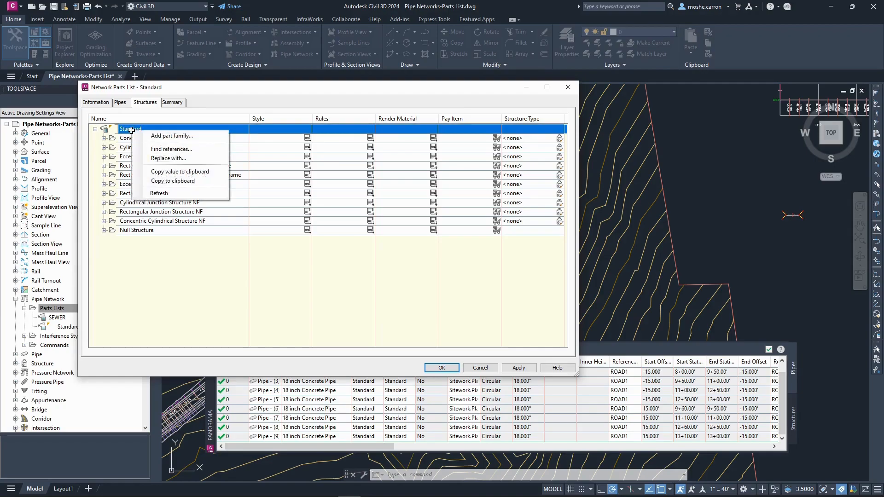
{"action": "left_click", "coordinate": [190, 136]}
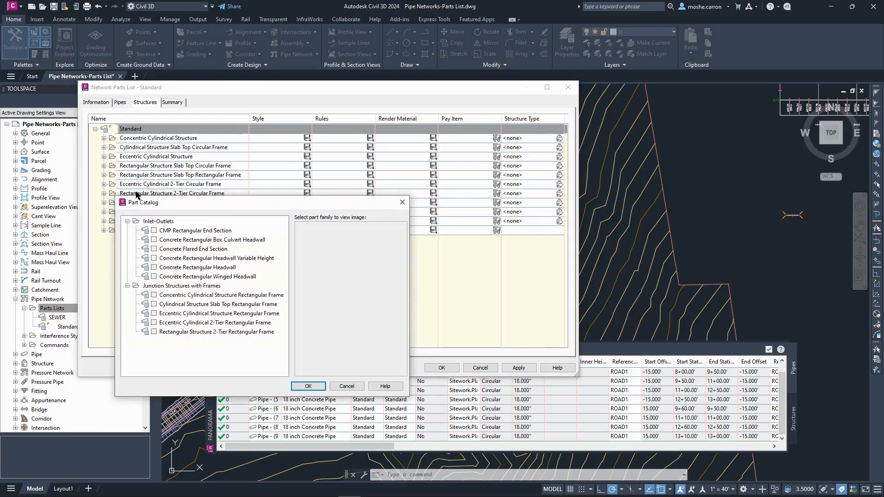
{"action": "left_click_drag", "start_coordinate": [203, 202], "coordinate": [342, 198]}
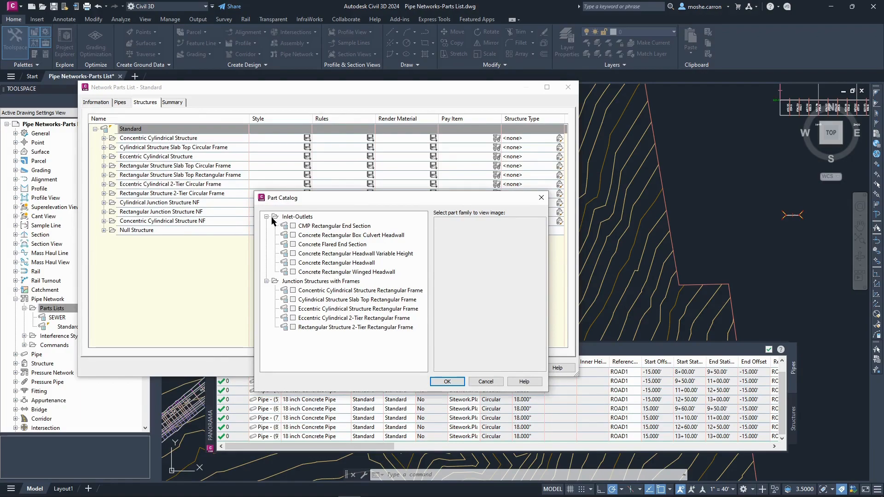
{"action": "left_click", "coordinate": [294, 235]}
{"action": "left_click", "coordinate": [304, 263]}
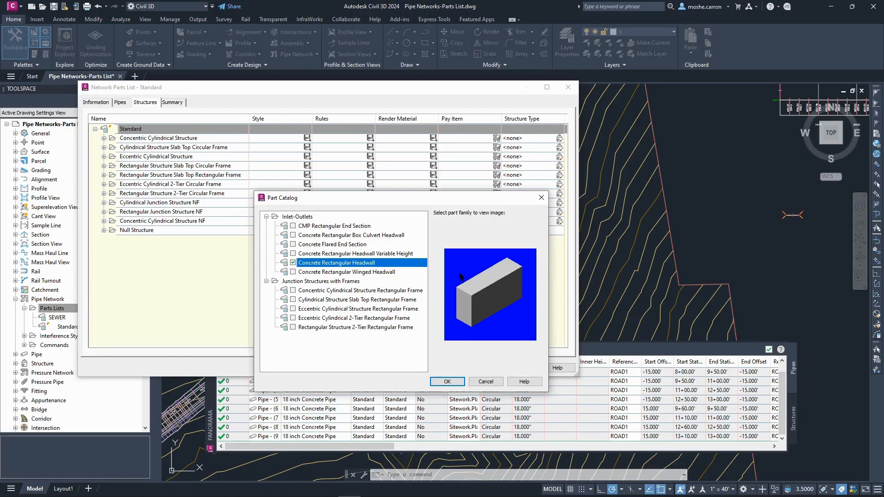
{"action": "left_click", "coordinate": [293, 271]}
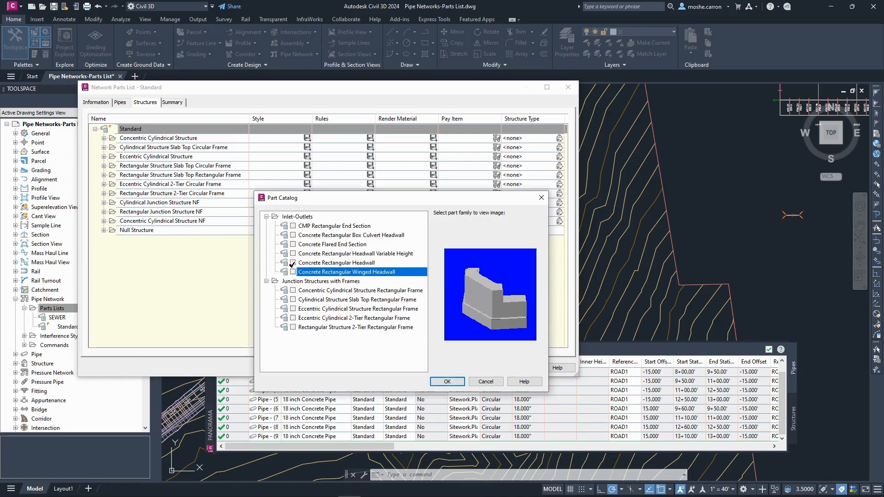
{"action": "left_click", "coordinate": [447, 382]}
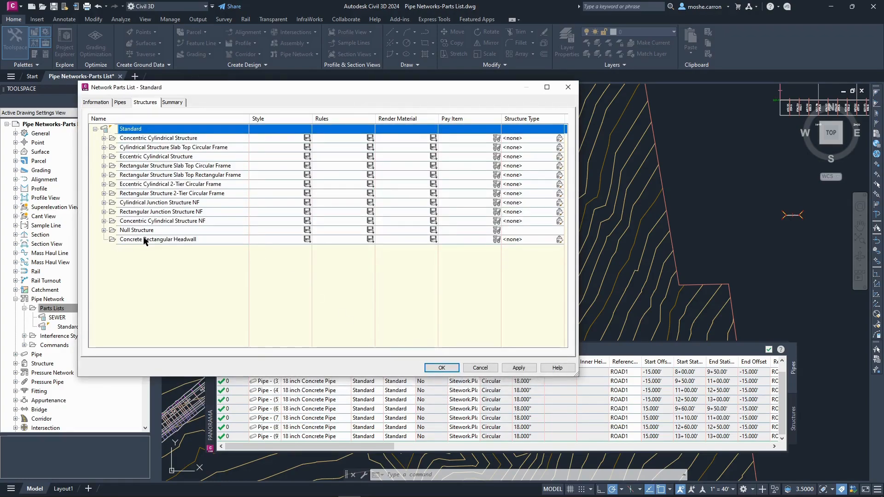
- Open the part size creator for the Concrete Rectangular Headwall family
{"action": "key", "text": "ctrl"}
{"action": "left_click", "coordinate": [127, 241]}
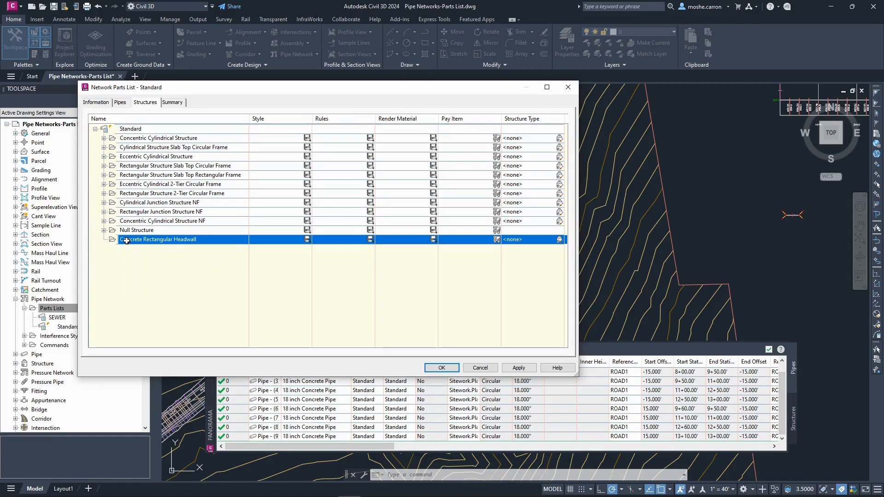
{"action": "right_click", "coordinate": [126, 241]}
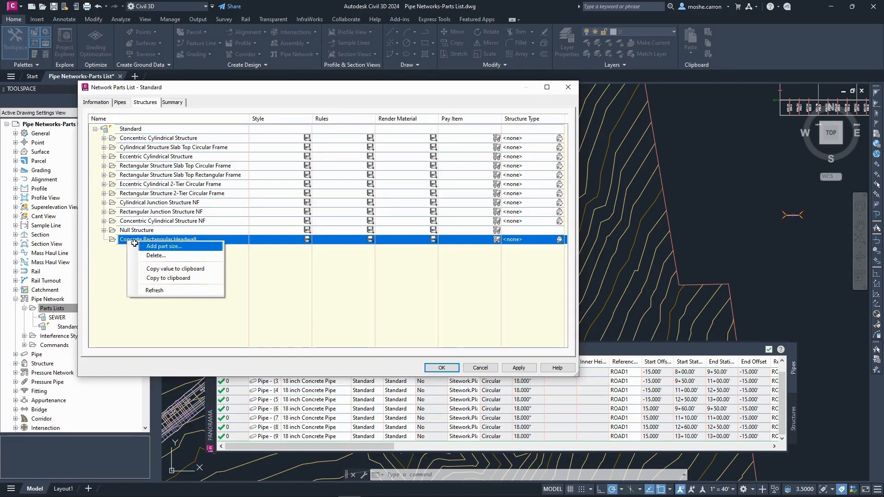
{"action": "left_click", "coordinate": [184, 247]}
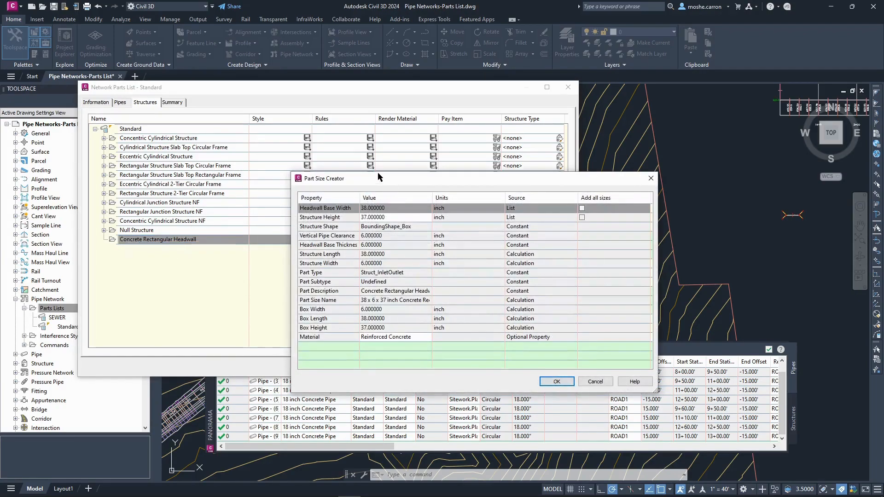
{"action": "left_click_drag", "start_coordinate": [386, 177], "coordinate": [346, 174]}
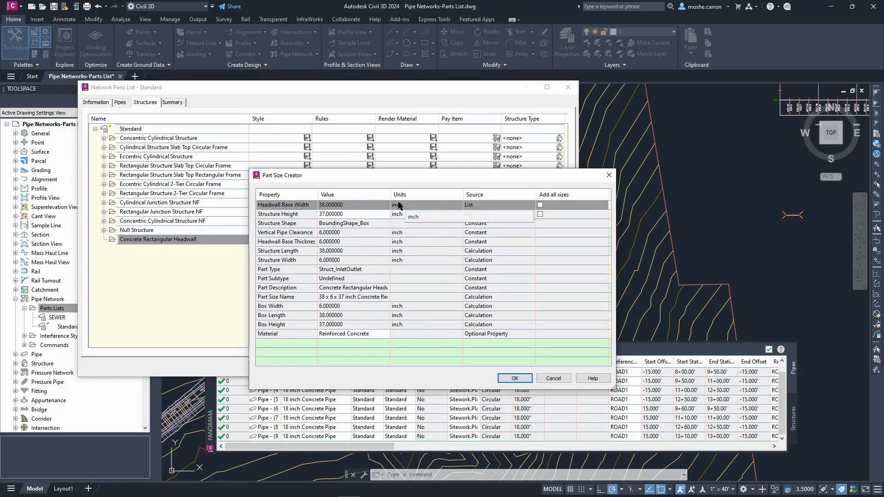
- Try headwall base widths of 51, 68, 44 and 105 inches for the new headwall size
{"action": "left_click", "coordinate": [364, 207]}
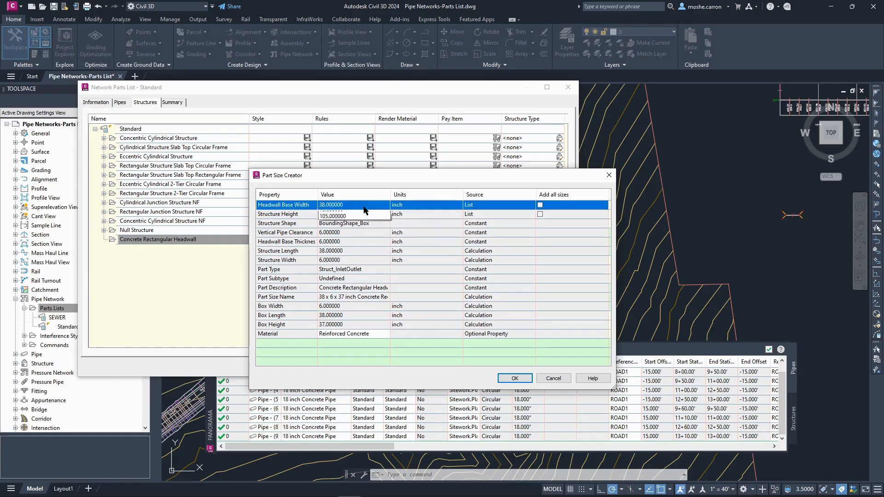
{"action": "left_click", "coordinate": [364, 210]}
{"action": "left_click", "coordinate": [349, 226]}
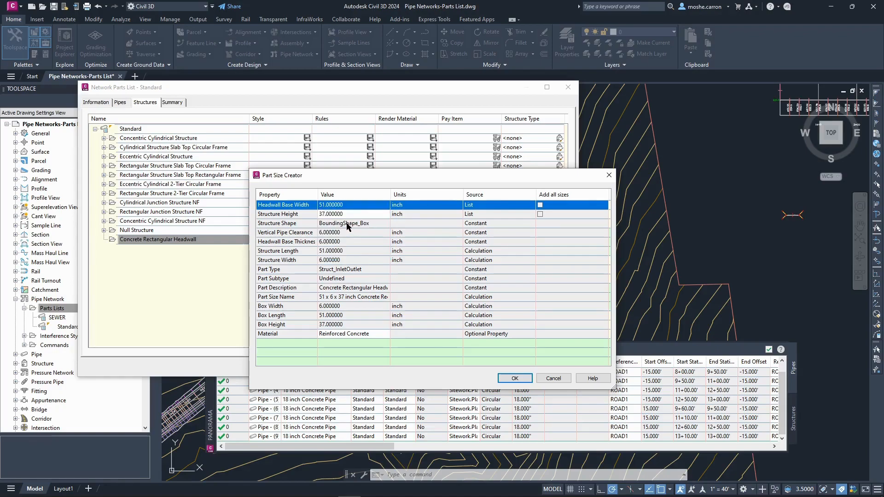
{"action": "left_click", "coordinate": [343, 207]}
{"action": "left_click", "coordinate": [341, 242]}
{"action": "left_click", "coordinate": [336, 207]}
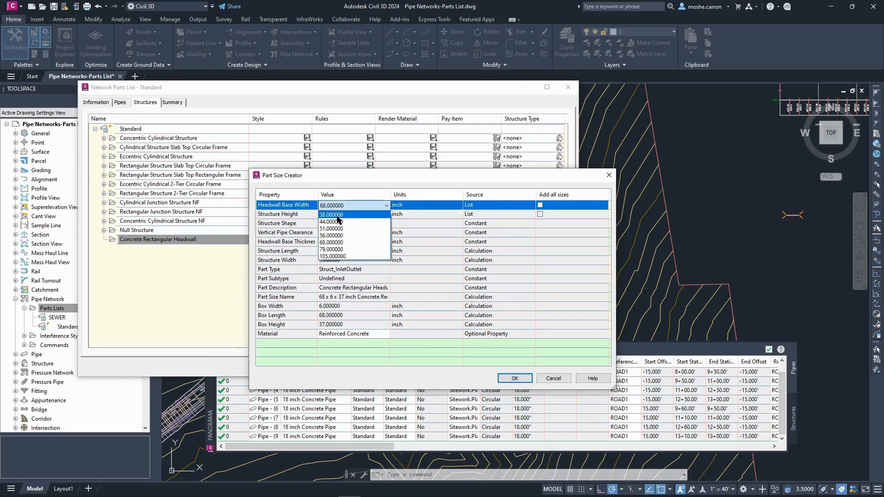
{"action": "left_click", "coordinate": [338, 221]}
{"action": "left_click", "coordinate": [337, 206]}
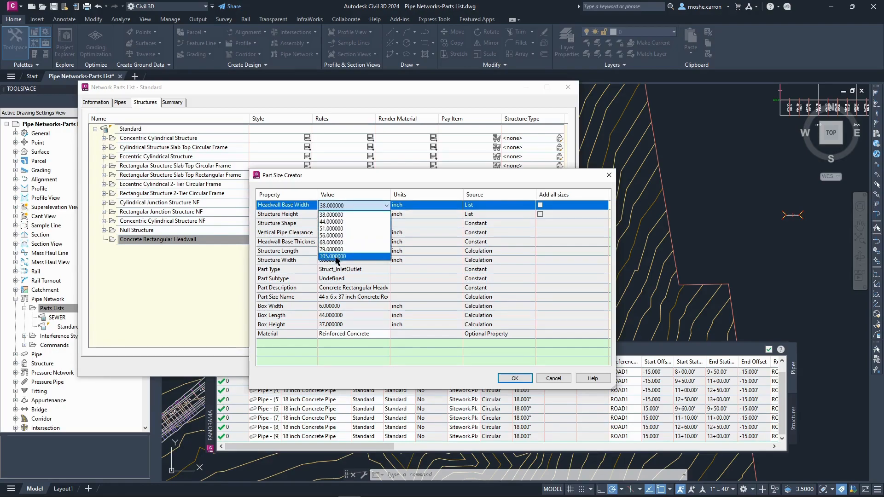
{"action": "left_click", "coordinate": [334, 256]}
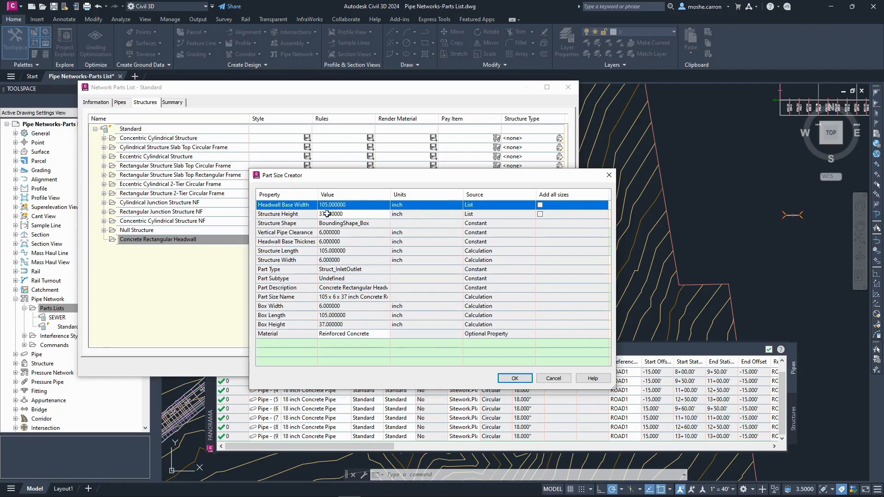
- Set the headwall base width to 51 inches
{"action": "left_click", "coordinate": [475, 205]}
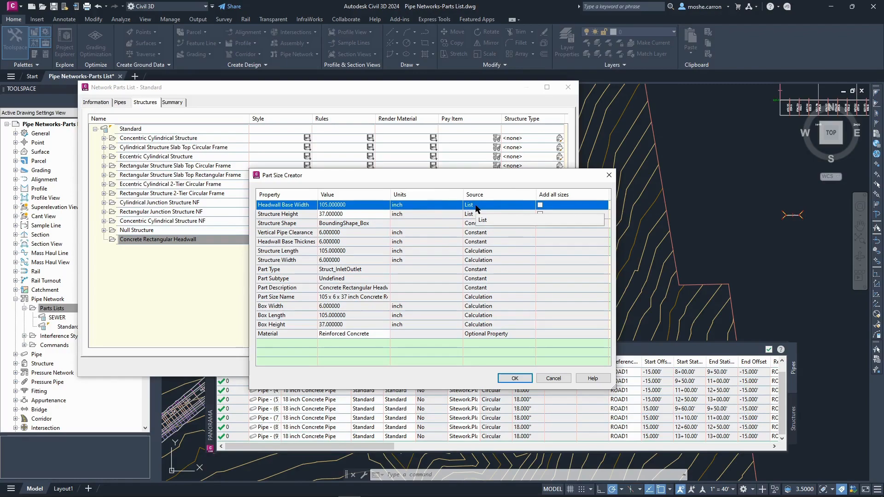
{"action": "left_click", "coordinate": [395, 207]}
{"action": "left_click", "coordinate": [377, 206]}
{"action": "left_click", "coordinate": [360, 214]}
{"action": "left_click", "coordinate": [343, 207]}
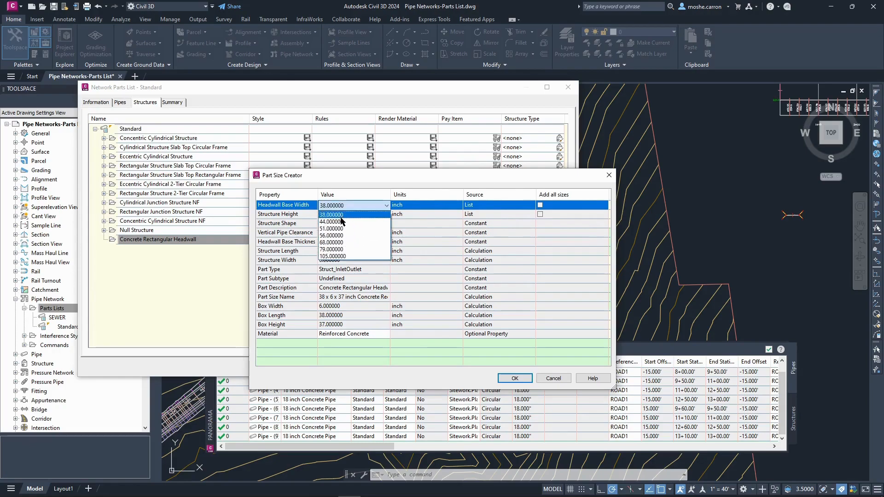
{"action": "left_click", "coordinate": [341, 228]}
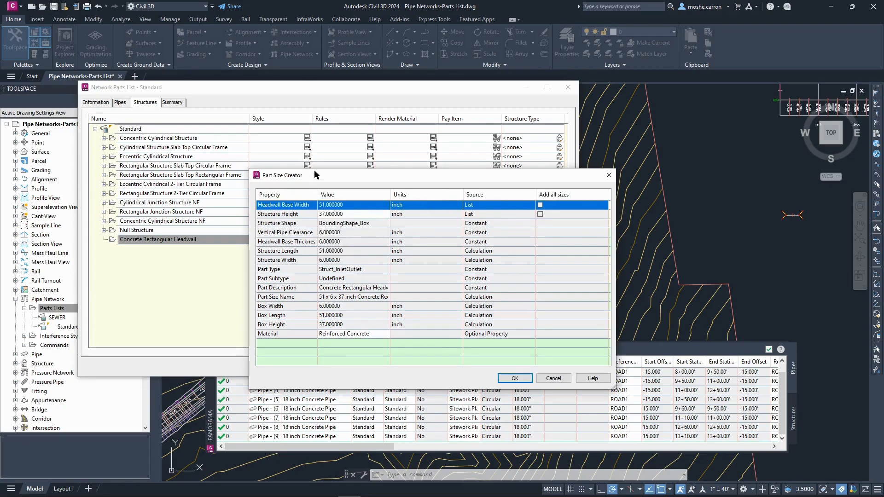
- Add all headwall base width sizes to the Concrete Rectangular Headwall family and expand it to show the sizes
{"action": "left_click", "coordinate": [360, 207]}
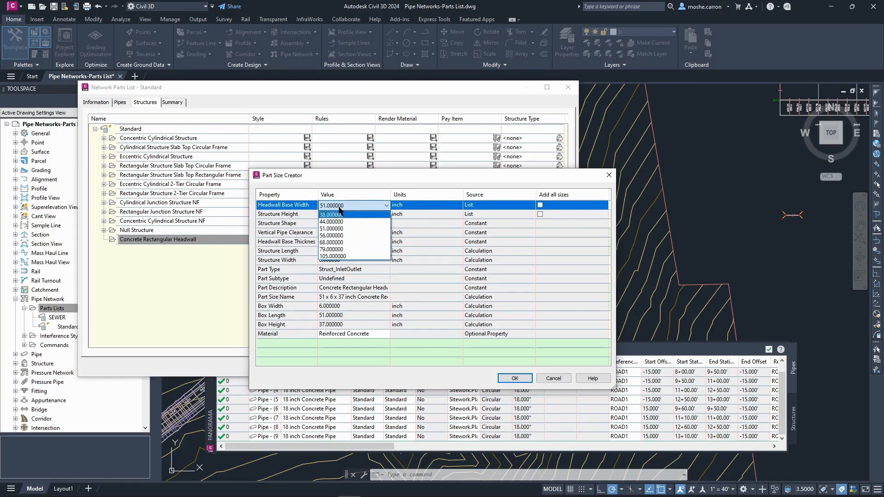
{"action": "left_click", "coordinate": [292, 207]}
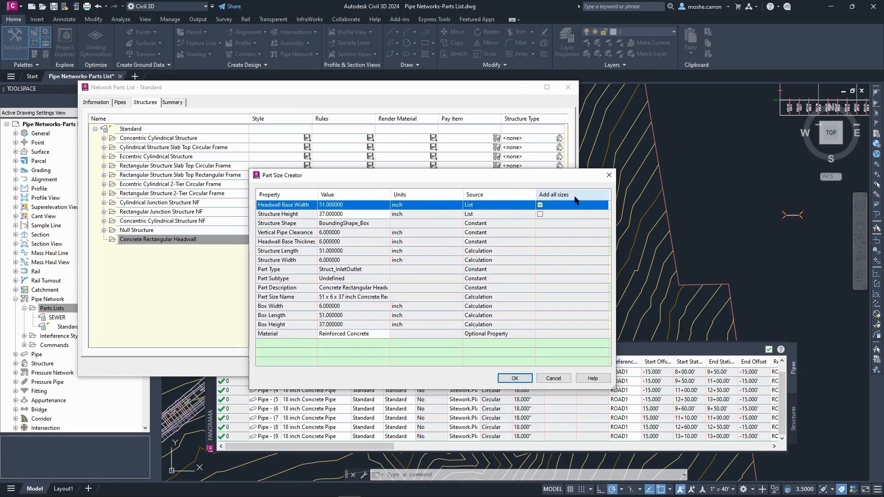
{"action": "left_click", "coordinate": [381, 204]}
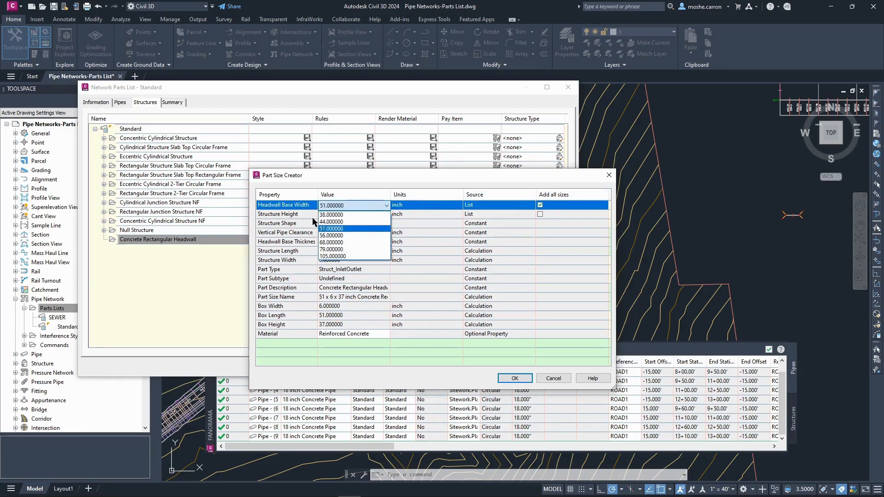
{"action": "left_click", "coordinate": [298, 218]}
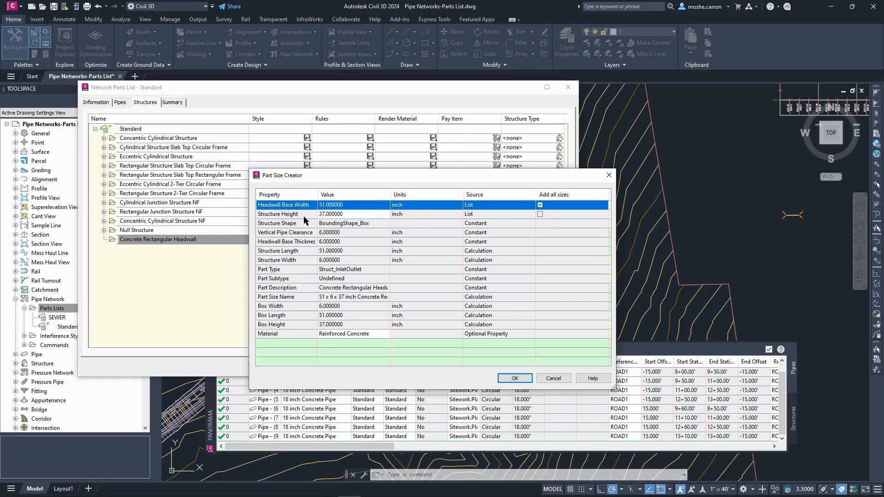
{"action": "left_click", "coordinate": [514, 378]}
{"action": "left_click", "coordinate": [104, 240]}
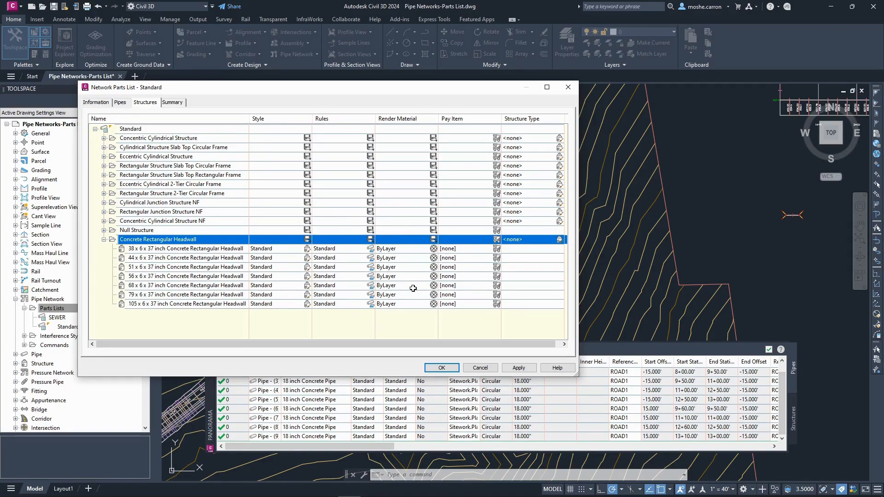
- Display the Standard list's pipe families and open the part size creator for Concrete Pipe
{"action": "left_click", "coordinate": [122, 105]}
{"action": "left_click_drag", "start_coordinate": [178, 88], "coordinate": [161, 45]}
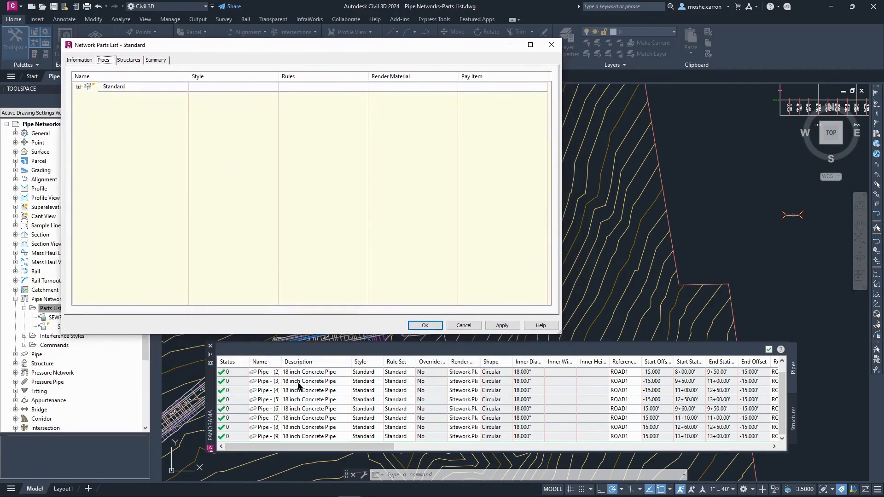
{"action": "left_click", "coordinate": [78, 87]}
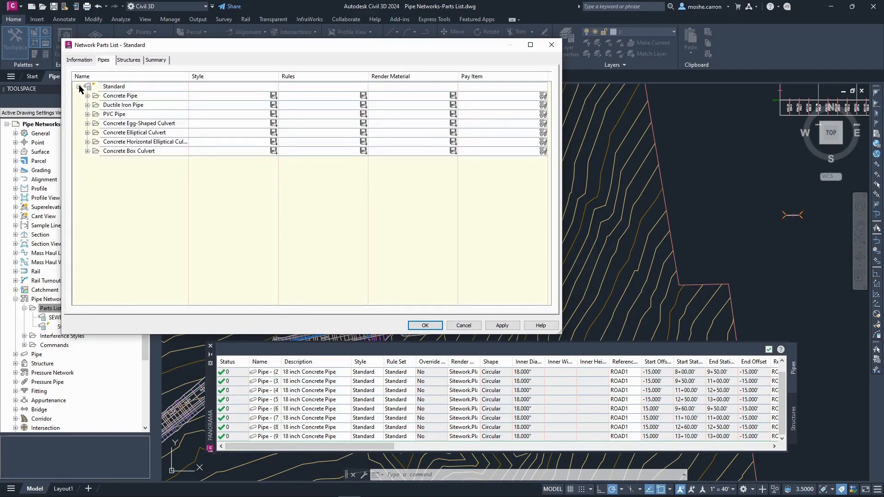
{"action": "left_click", "coordinate": [87, 96]}
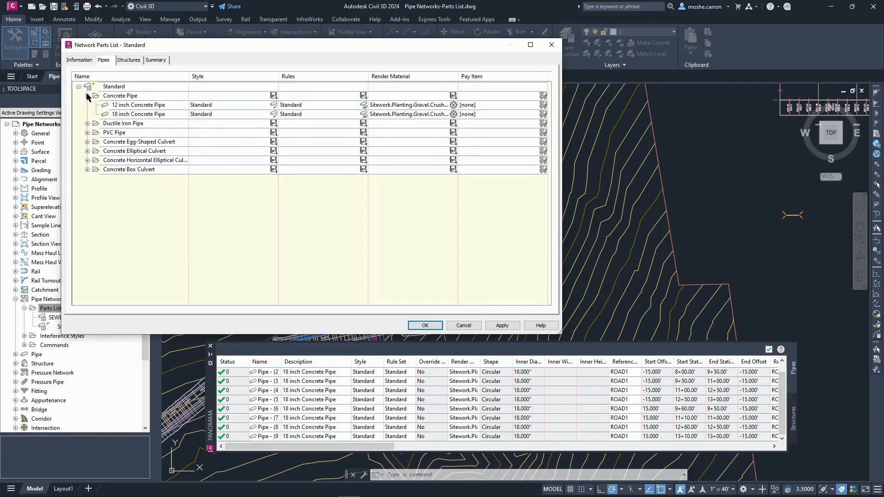
{"action": "left_click", "coordinate": [130, 97]}
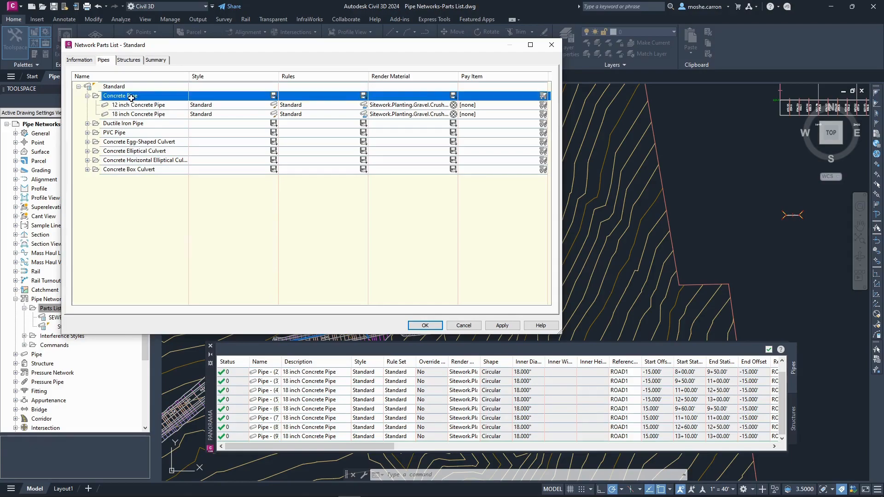
{"action": "right_click", "coordinate": [131, 97]}
{"action": "left_click", "coordinate": [164, 106]}
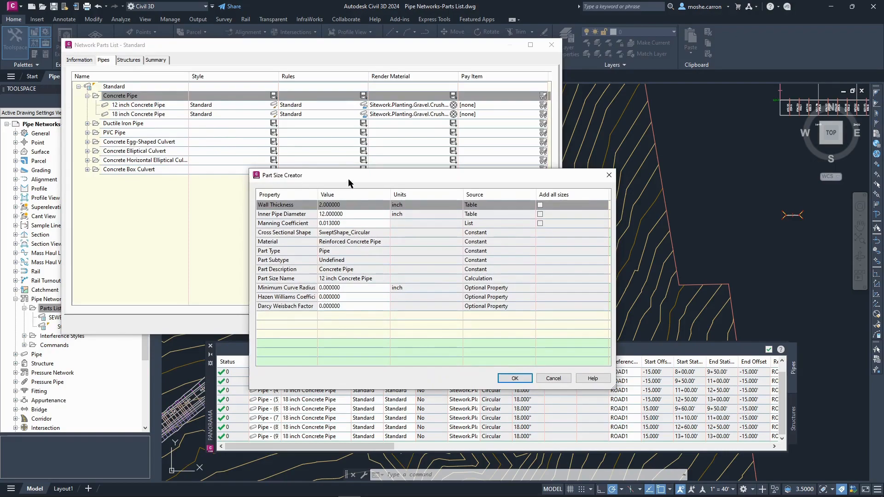
{"action": "left_click_drag", "start_coordinate": [349, 180], "coordinate": [314, 160]}
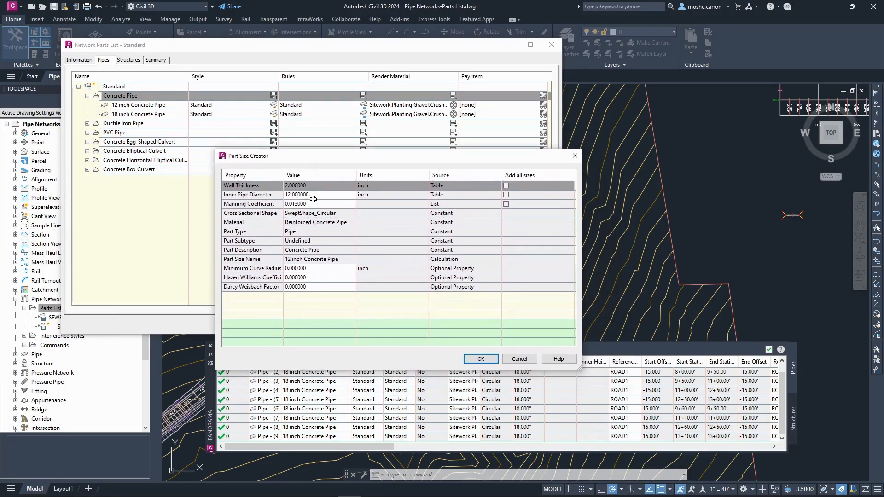
- Check the wall thickness choices available for the new concrete pipe size
{"action": "left_click", "coordinate": [333, 187]}
{"action": "left_click", "coordinate": [335, 187]}
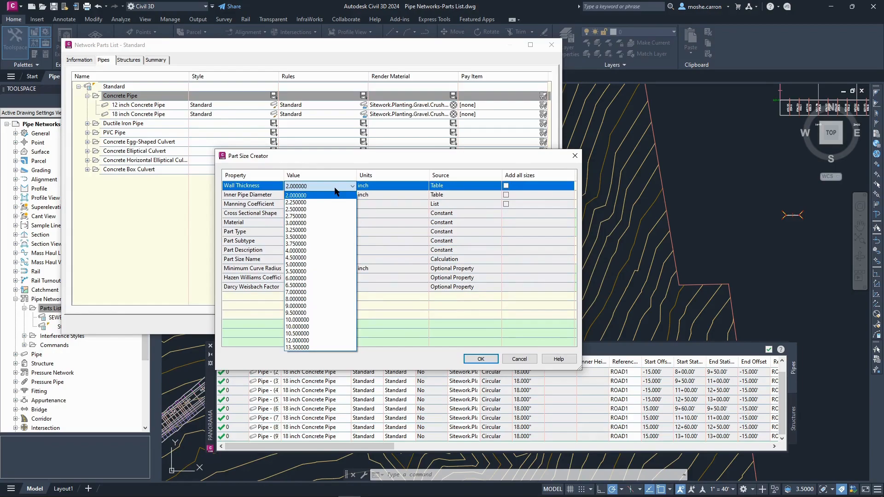
{"action": "left_click", "coordinate": [320, 162]}
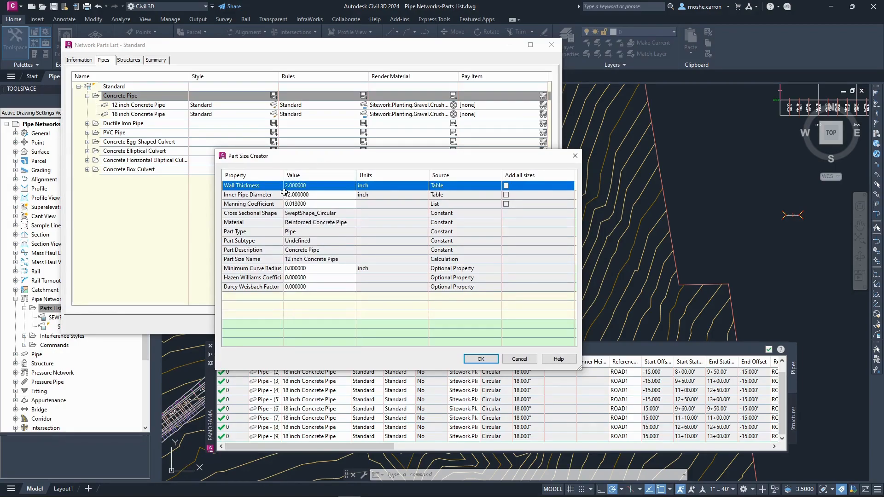
- Try inner pipe diameters of 36, 72, 102 and 15 inches for the new concrete pipe size
{"action": "left_click", "coordinate": [313, 196]}
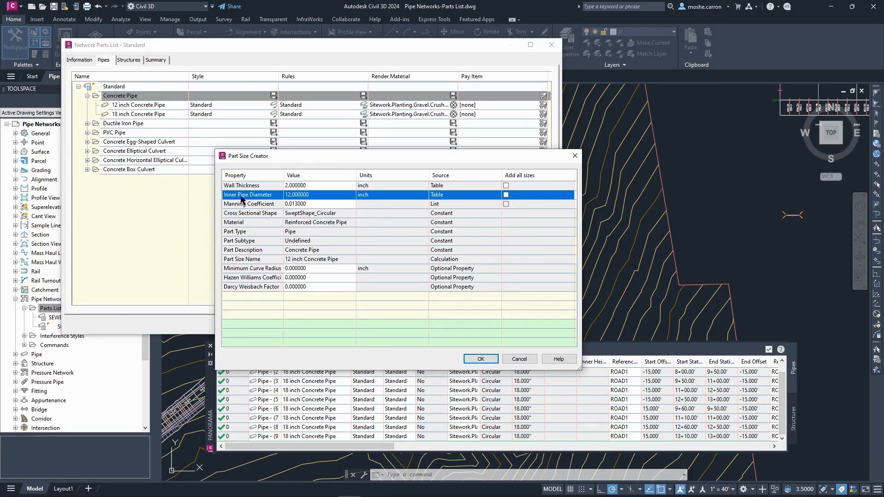
{"action": "left_click", "coordinate": [315, 198]}
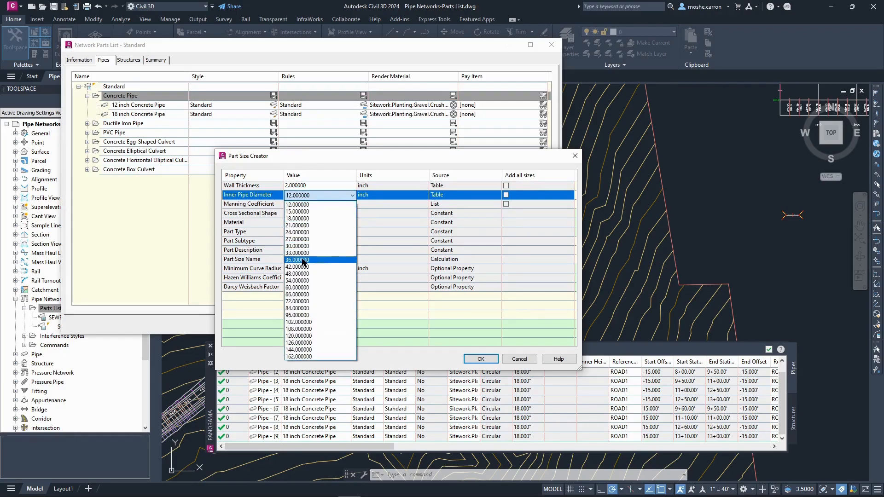
{"action": "left_click", "coordinate": [304, 260]}
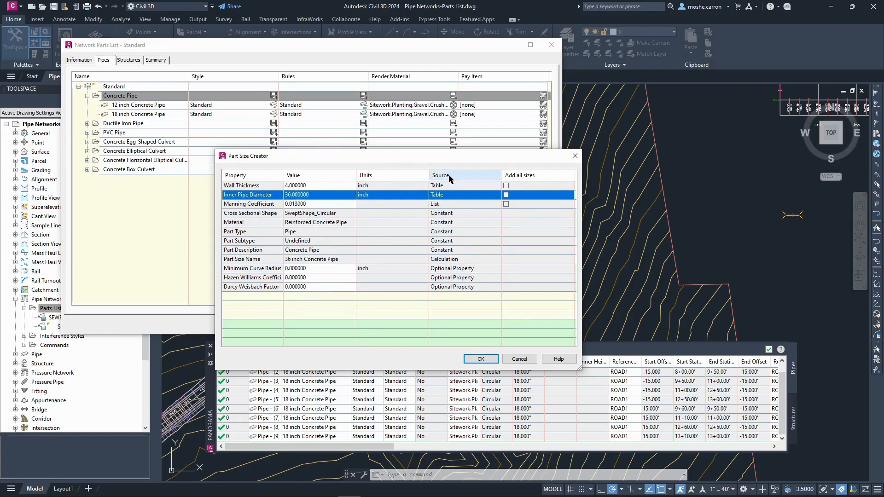
{"action": "left_click", "coordinate": [456, 194]}
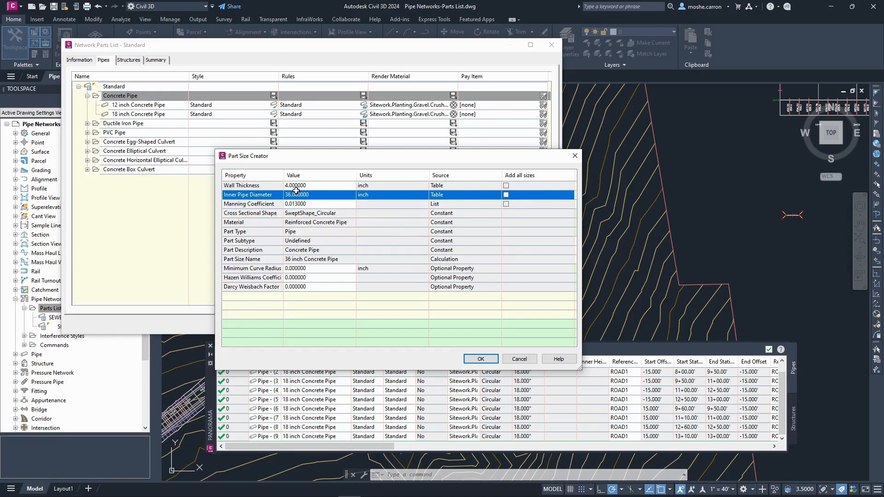
{"action": "left_click", "coordinate": [343, 196]}
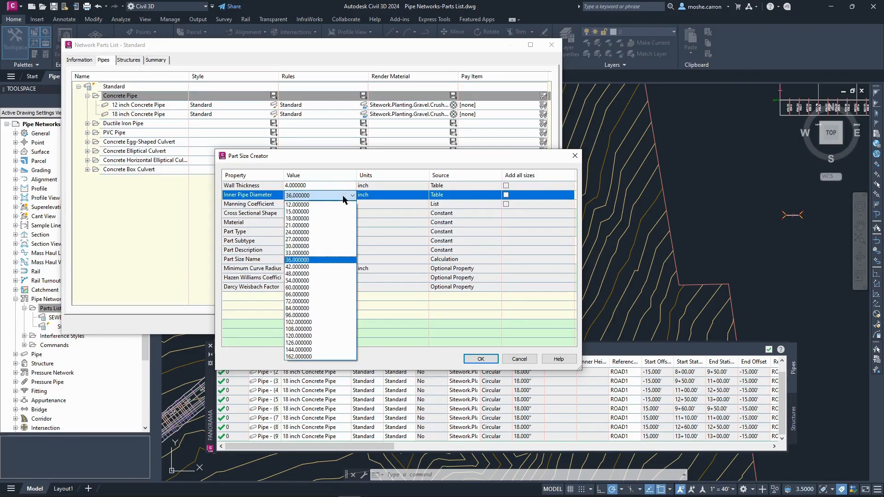
{"action": "left_click", "coordinate": [317, 302]}
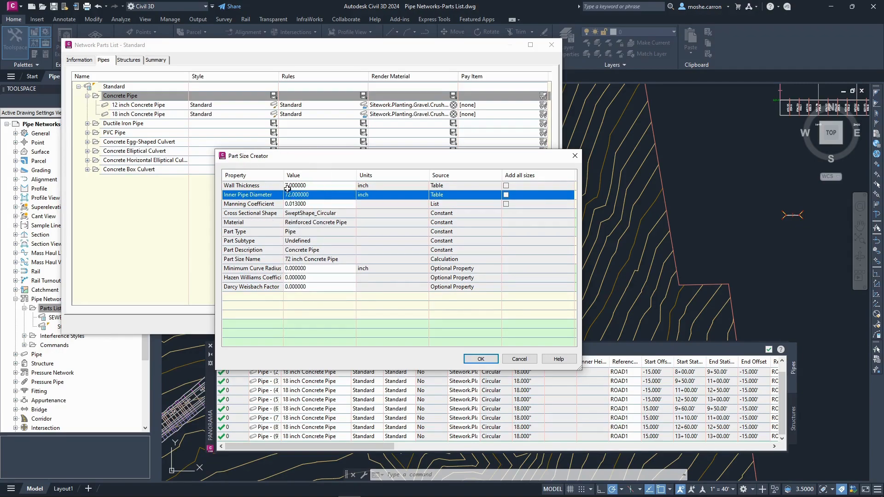
{"action": "left_click", "coordinate": [303, 195]}
{"action": "left_click", "coordinate": [304, 322]}
{"action": "left_click", "coordinate": [298, 195]}
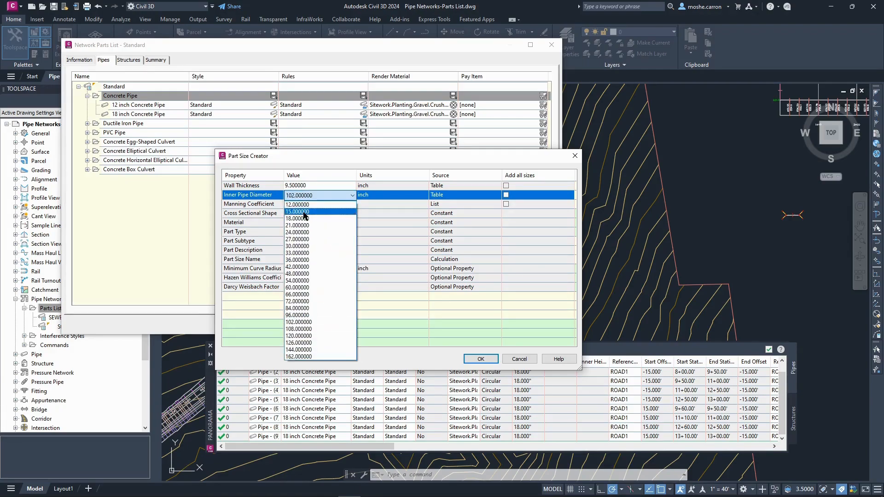
{"action": "left_click", "coordinate": [306, 215]}
- Set the inner pipe diameter to 36 inches and add that size to the Concrete Pipe family
{"action": "left_click", "coordinate": [309, 196]}
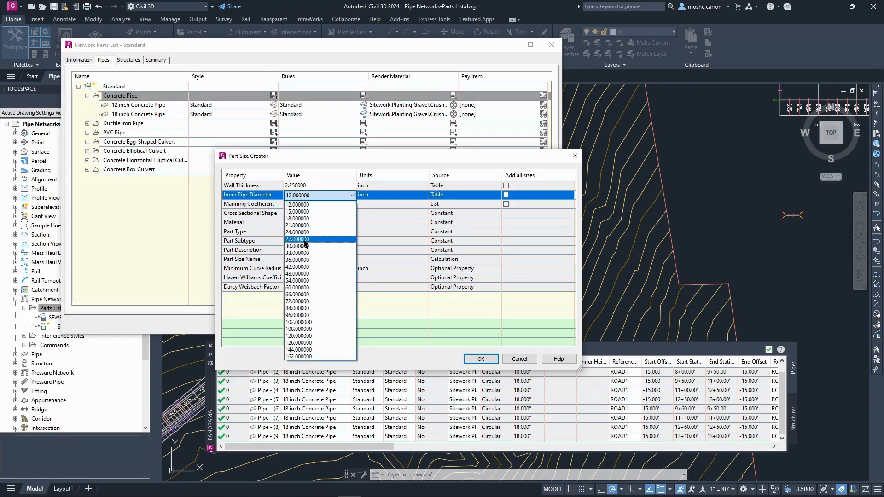
{"action": "left_click", "coordinate": [300, 262]}
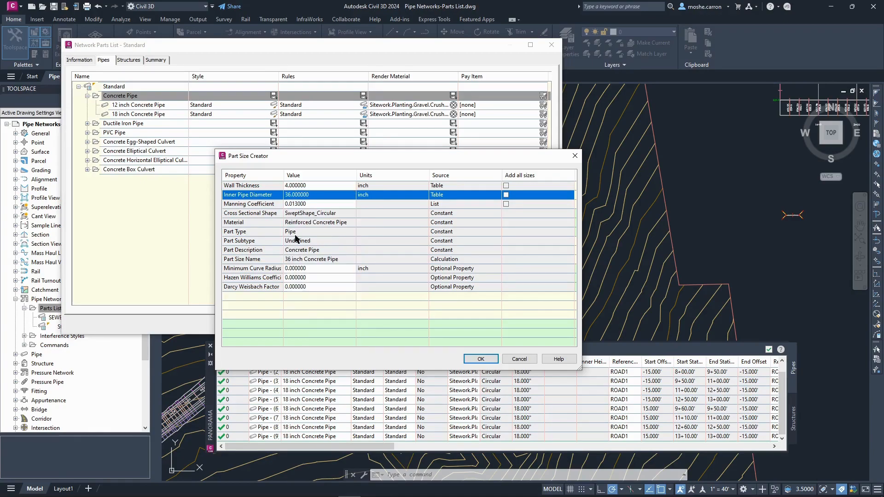
{"action": "left_click", "coordinate": [479, 359]}
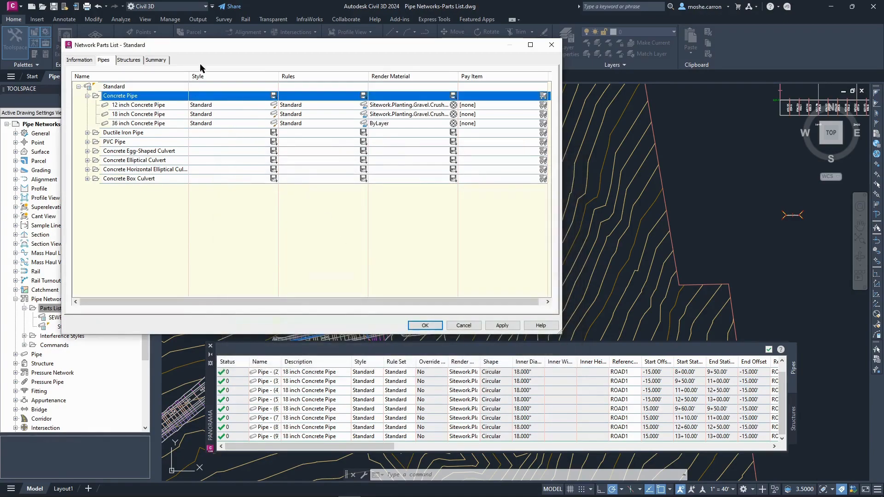
- Delete the 18 inch Concrete Pipe size from the Standard parts list and keep Standard as the network's parts list
{"action": "left_click_drag", "start_coordinate": [216, 49], "coordinate": [176, 86]}
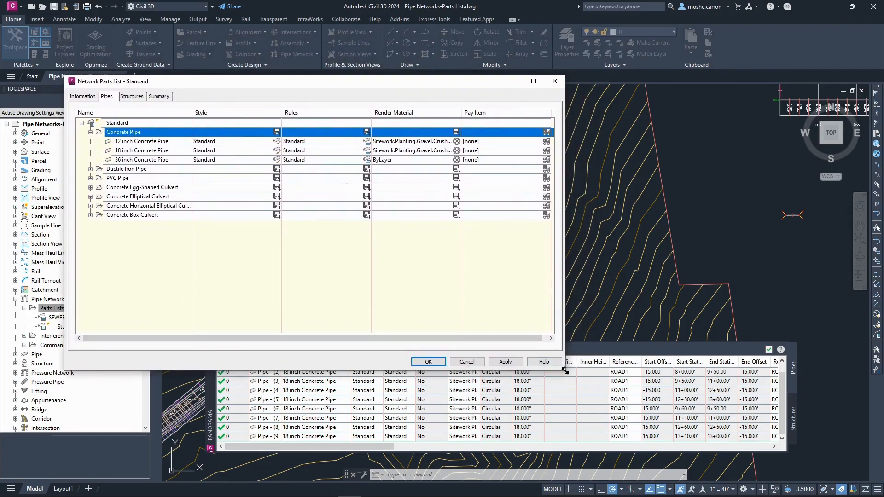
{"action": "left_click_drag", "start_coordinate": [564, 369], "coordinate": [584, 321]}
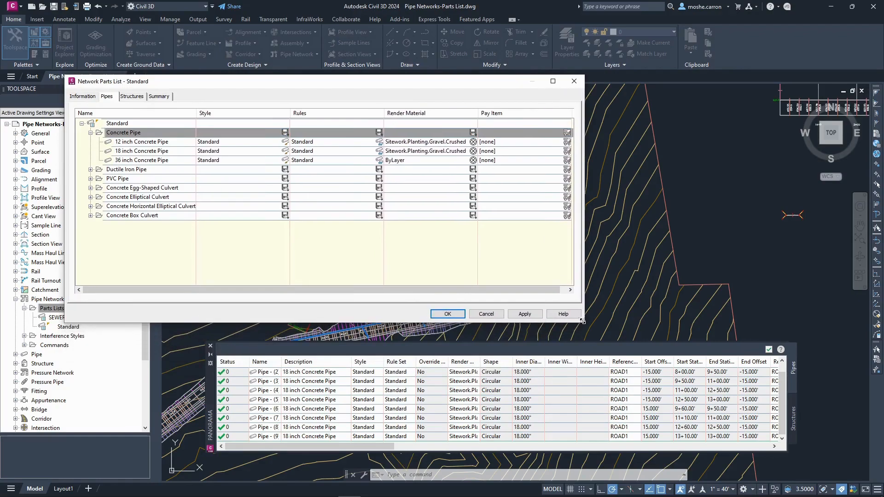
{"action": "left_click_drag", "start_coordinate": [334, 85], "coordinate": [320, 27]}
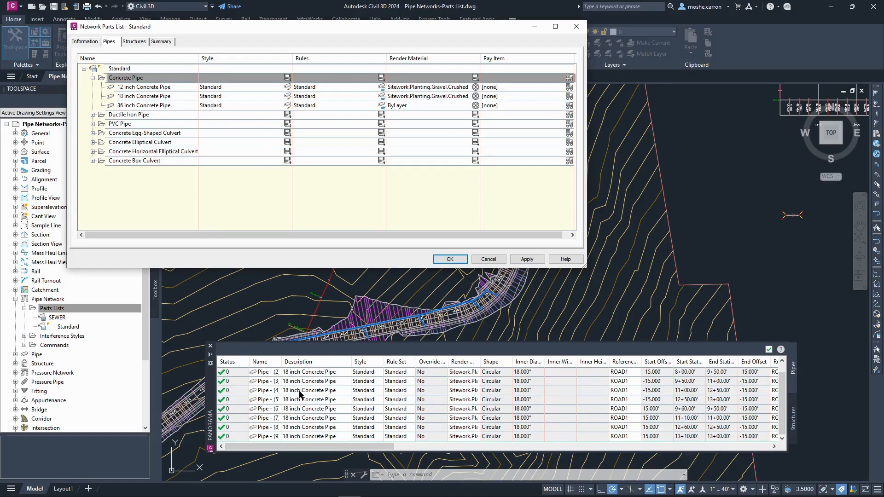
{"action": "left_click", "coordinate": [134, 97]}
{"action": "right_click", "coordinate": [131, 95]}
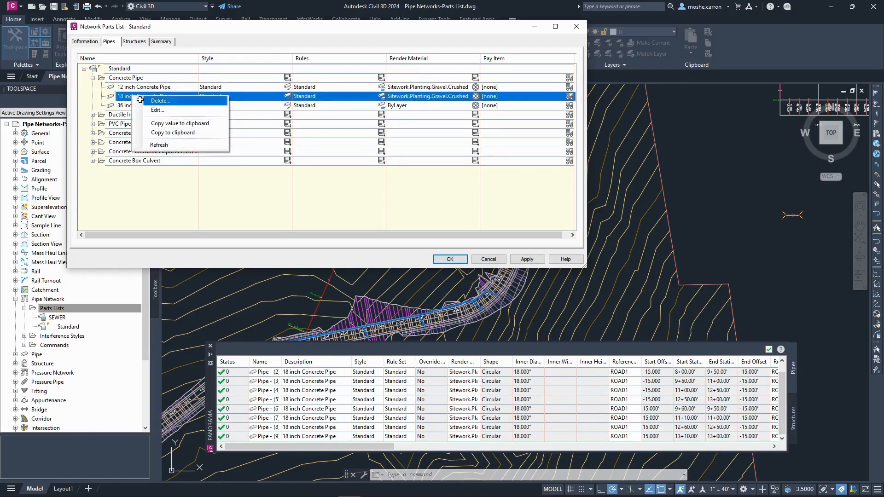
{"action": "left_click", "coordinate": [148, 101]}
{"action": "left_click", "coordinate": [349, 169]}
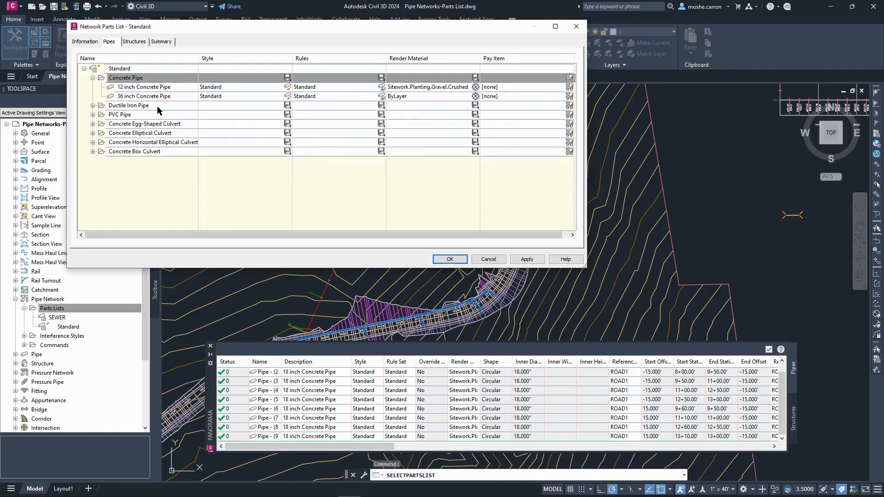
{"action": "left_click", "coordinate": [445, 259]}
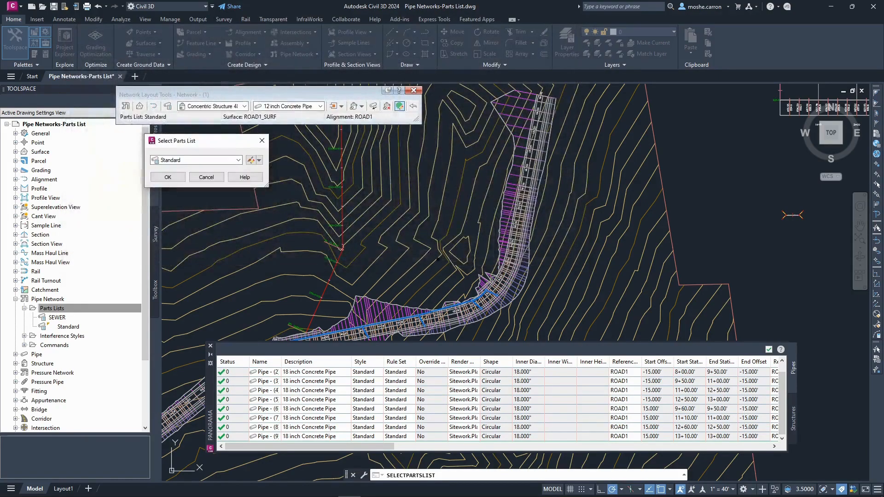
{"action": "left_click", "coordinate": [167, 176]}
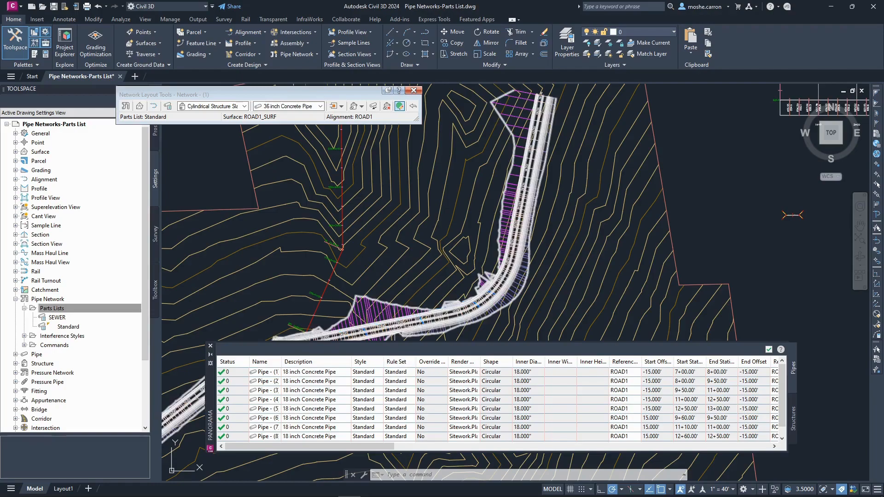
- Check which concrete pipe sizes are offered for laying out the network along the road
{"action": "scroll", "coordinate": [418, 268], "scroll_direction": "up", "scroll_amount": 5}
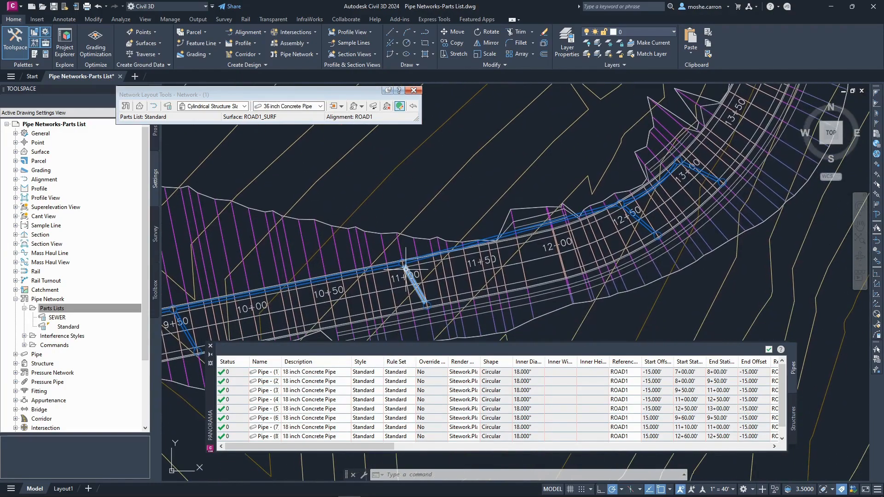
{"action": "left_click", "coordinate": [320, 107]}
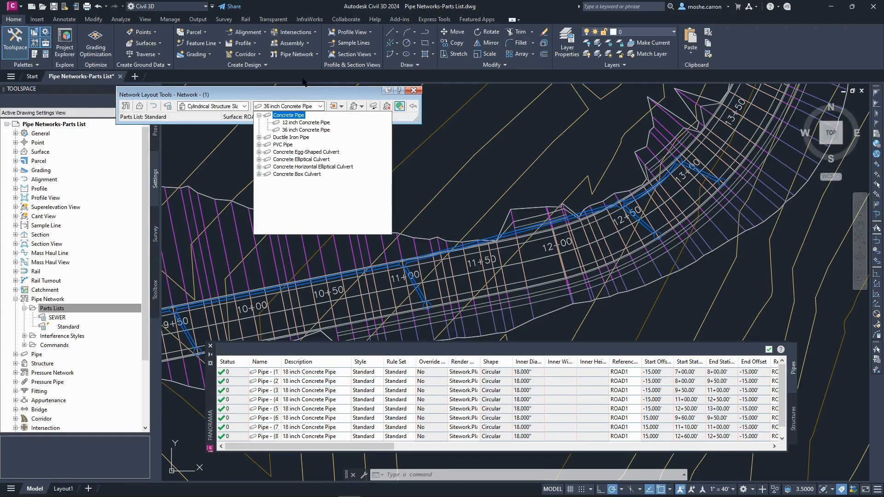
{"action": "left_click", "coordinate": [309, 95]}
{"action": "scroll", "coordinate": [395, 249], "scroll_direction": "down", "scroll_amount": 3}
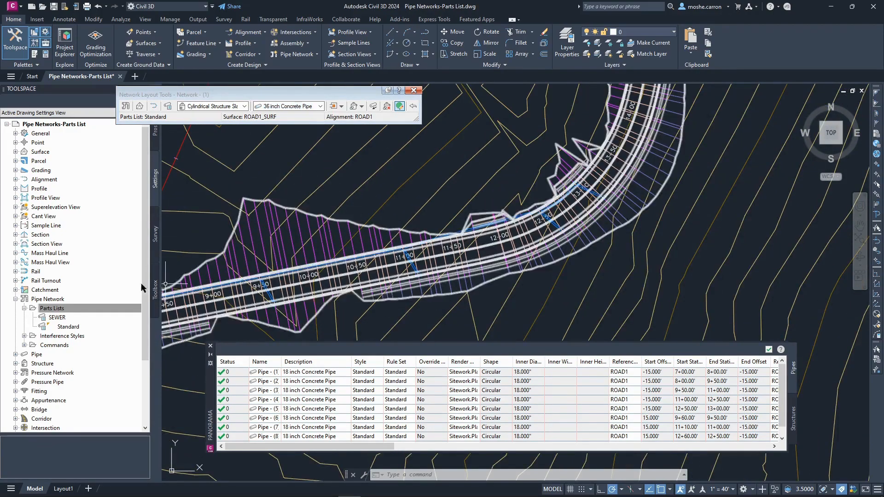
- Open the SEWER parts list for editing
{"action": "left_click", "coordinate": [55, 318]}
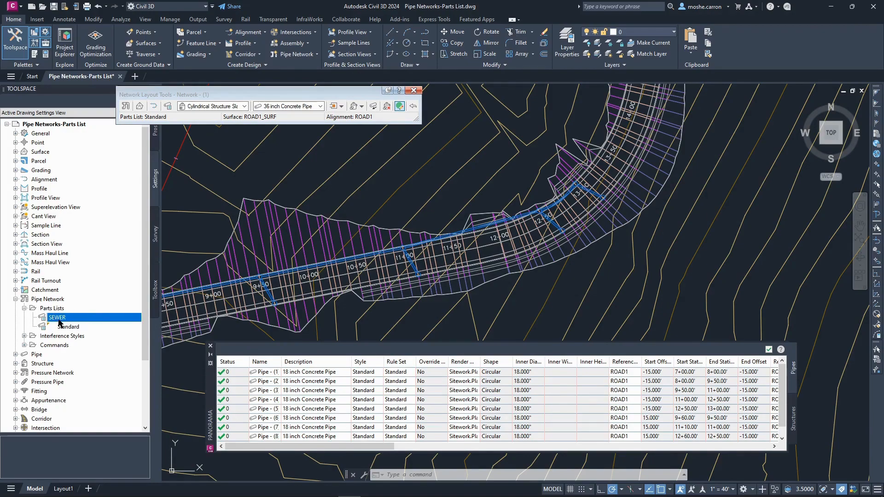
{"action": "right_click", "coordinate": [66, 319]}
{"action": "left_click", "coordinate": [87, 323]}
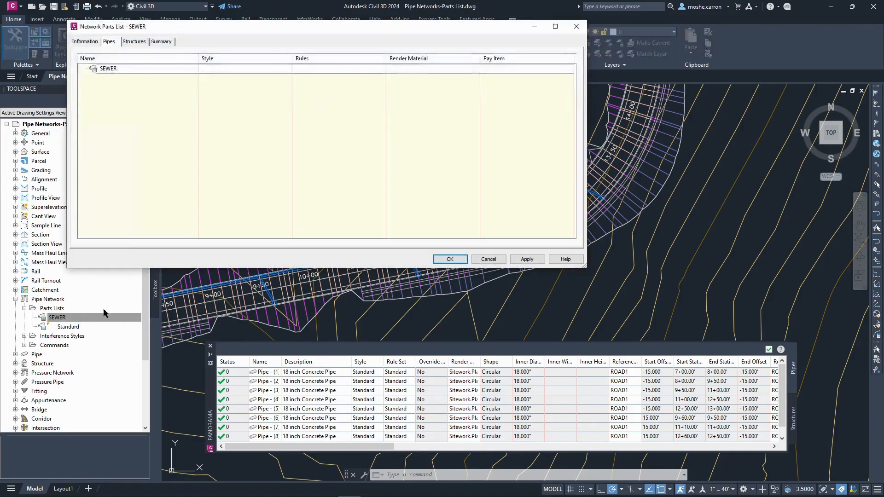
- Examine the structure families in the SEWER parts list, including the contents of Null Structure
{"action": "left_click", "coordinate": [109, 72]}
{"action": "left_click", "coordinate": [130, 44]}
{"action": "left_click", "coordinate": [83, 68]}
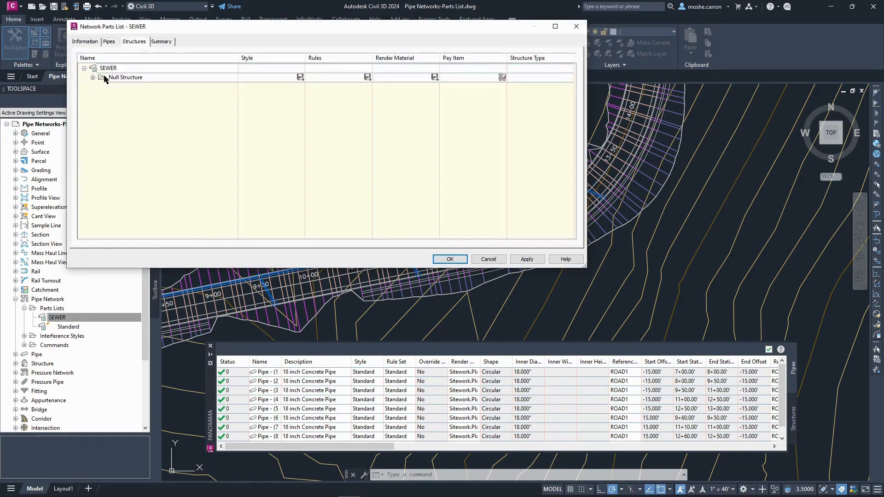
{"action": "left_click", "coordinate": [94, 77]}
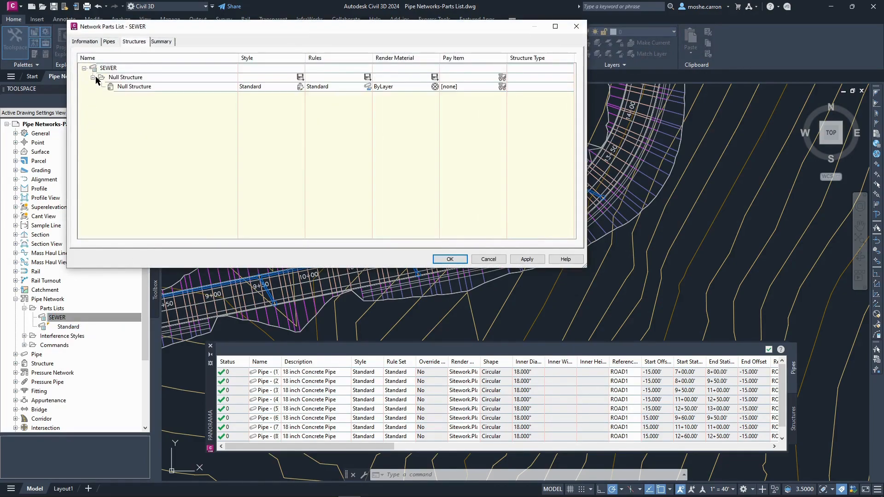
- Add the Concrete Pipe family from the circular pipes catalog to the SEWER list's pipes
{"action": "left_click", "coordinate": [110, 42]}
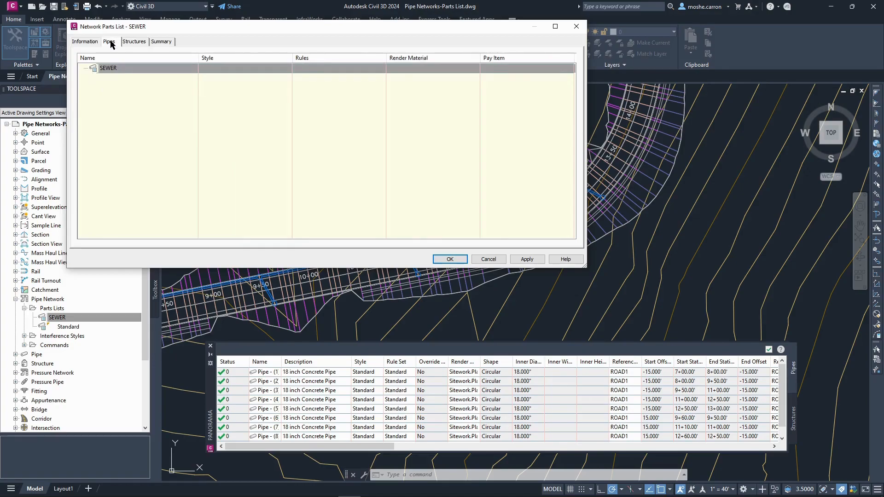
{"action": "left_click", "coordinate": [112, 69]}
{"action": "right_click", "coordinate": [111, 69]}
{"action": "left_click", "coordinate": [147, 75]}
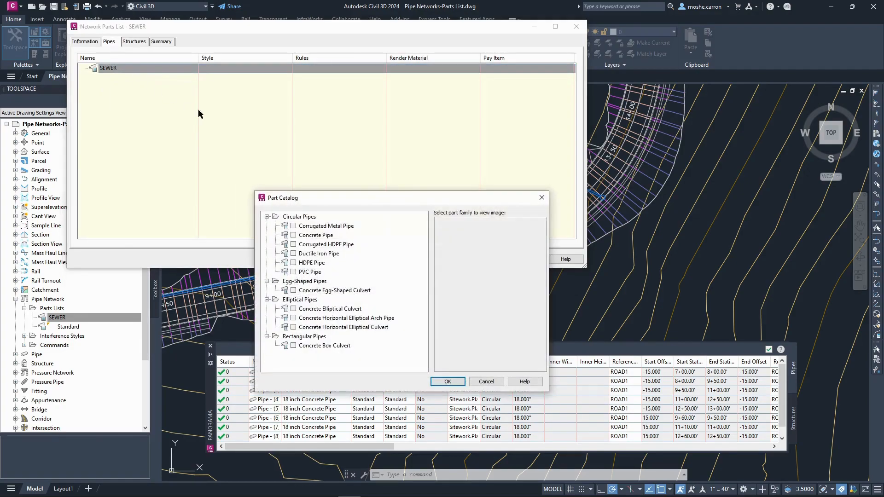
{"action": "left_click", "coordinate": [294, 236]}
{"action": "left_click", "coordinate": [459, 382]}
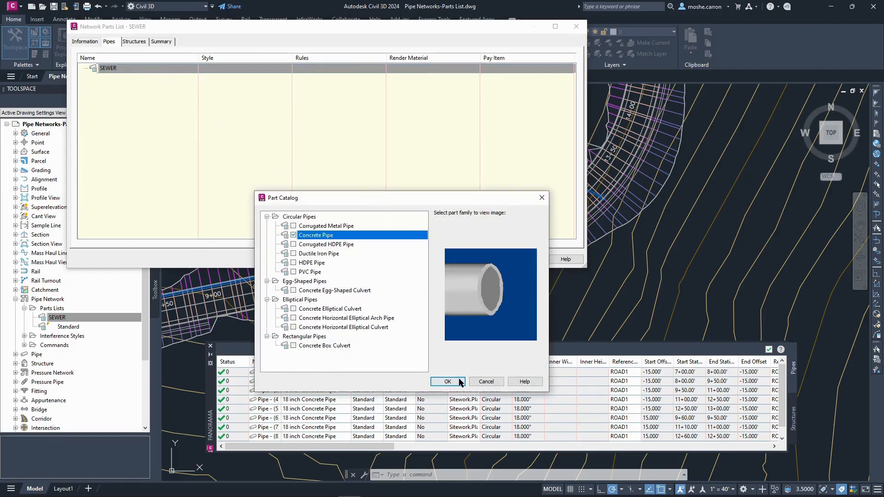
- Add all wall thickness and inner pipe diameter sizes to the SEWER list's Concrete Pipe family
{"action": "left_click", "coordinate": [84, 68]}
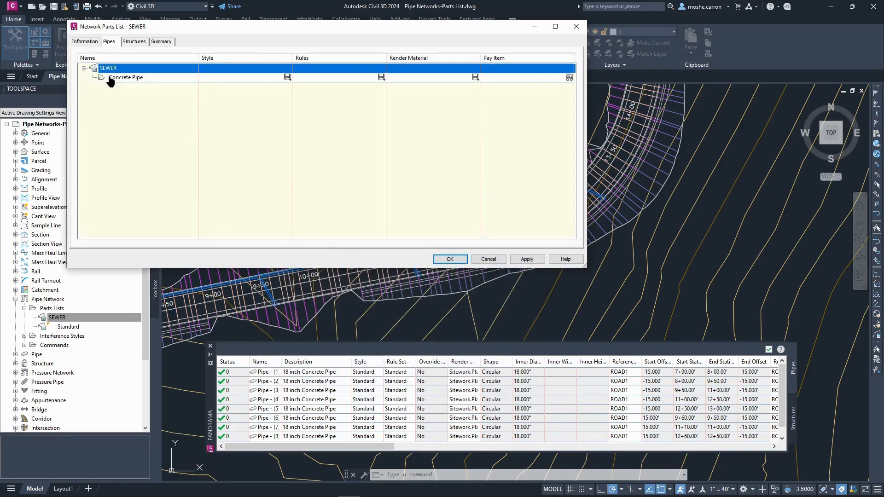
{"action": "left_click", "coordinate": [118, 77]}
{"action": "right_click", "coordinate": [117, 78]}
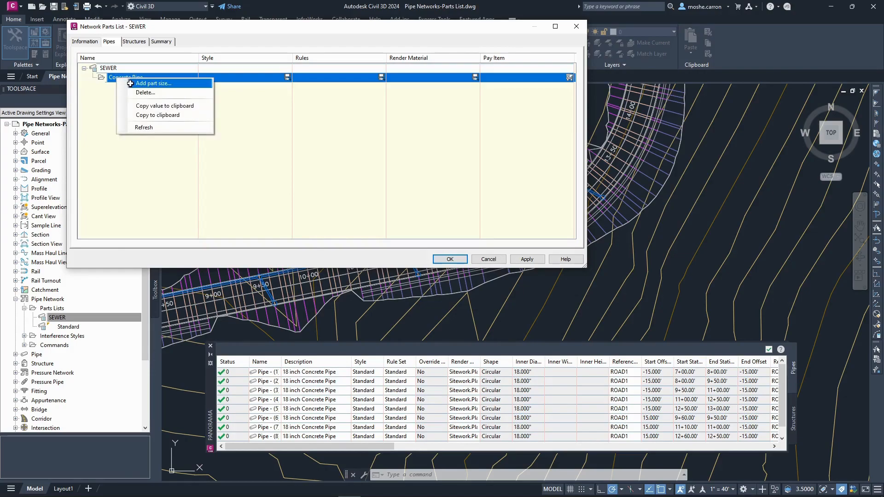
{"action": "left_click", "coordinate": [133, 82]}
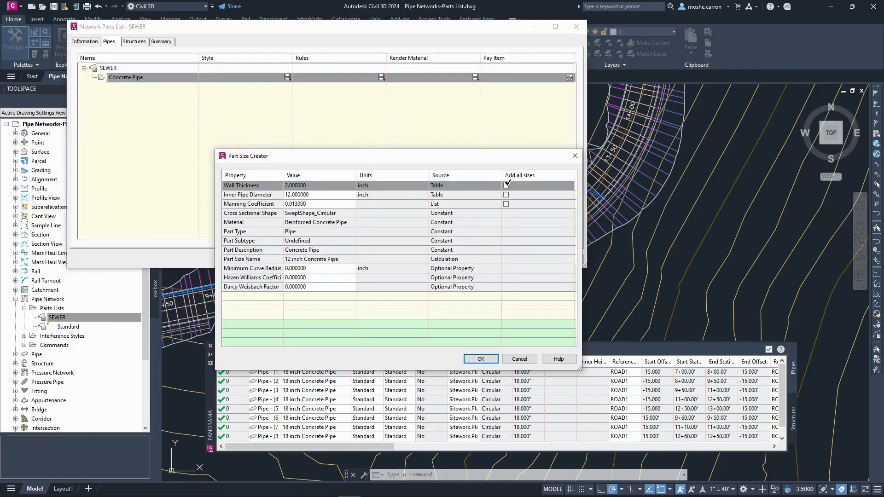
{"action": "left_click", "coordinate": [507, 186]}
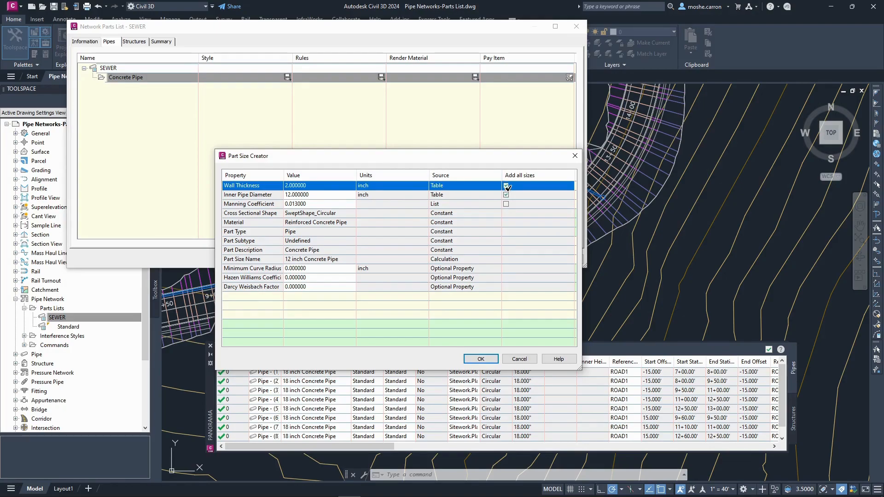
{"action": "left_click", "coordinate": [481, 358]}
- Expand the Concrete Pipe family and enlarge the parts list window to review all of its added sizes
{"action": "left_click", "coordinate": [92, 77]}
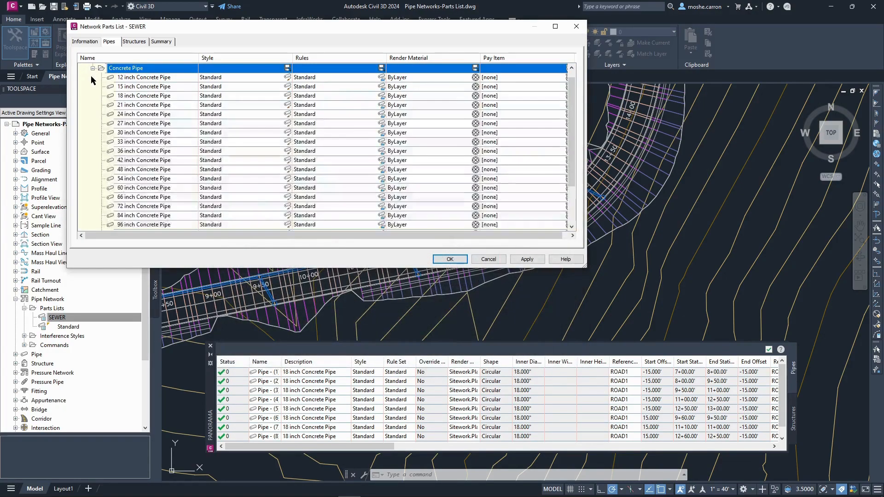
{"action": "scroll", "coordinate": [198, 151], "scroll_direction": "down", "scroll_amount": 3}
{"action": "left_click_drag", "start_coordinate": [584, 266], "coordinate": [637, 329]}
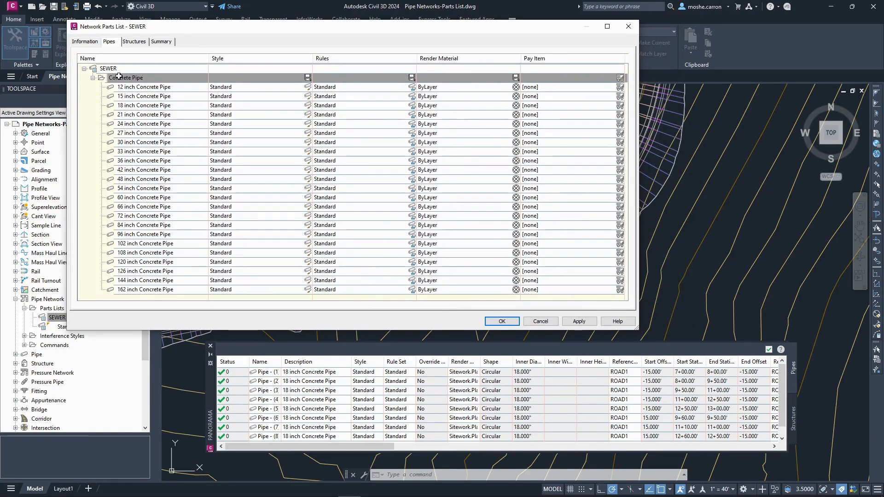
{"action": "left_click", "coordinate": [92, 78]}
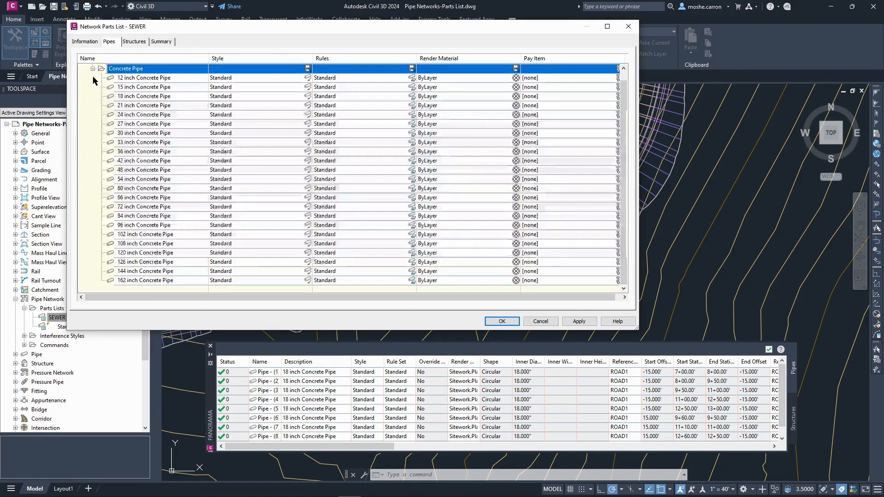
{"action": "left_click_drag", "start_coordinate": [314, 36], "coordinate": [314, 51]}
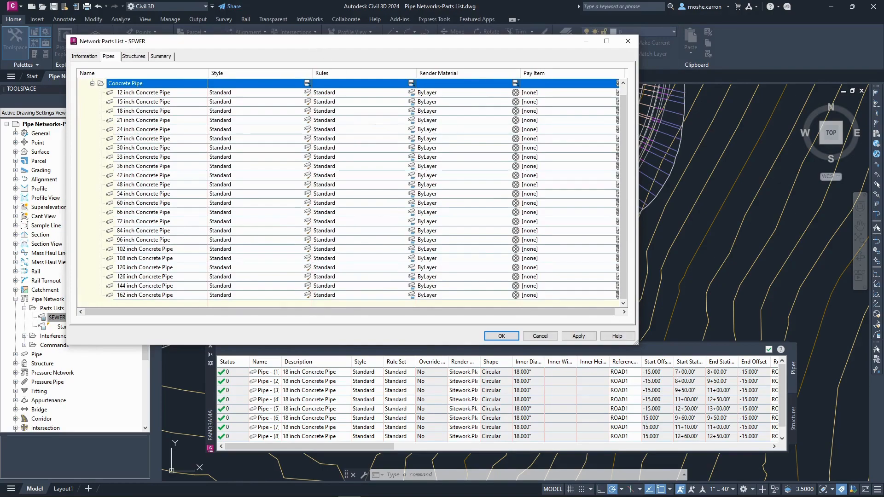